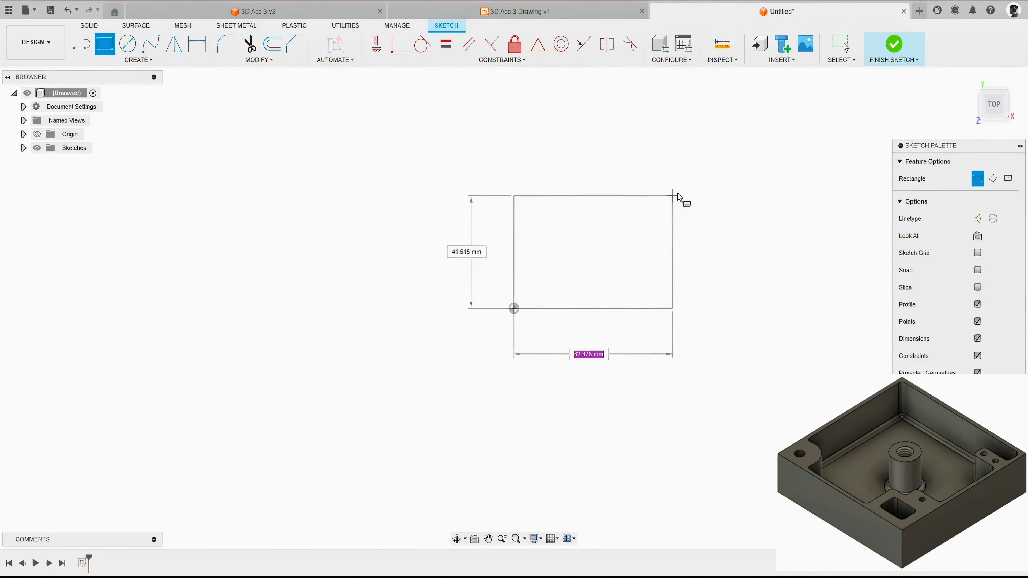
Step: Draw a 160 mm by 160 mm rectangle from the origin and finish the sketch
type("160")
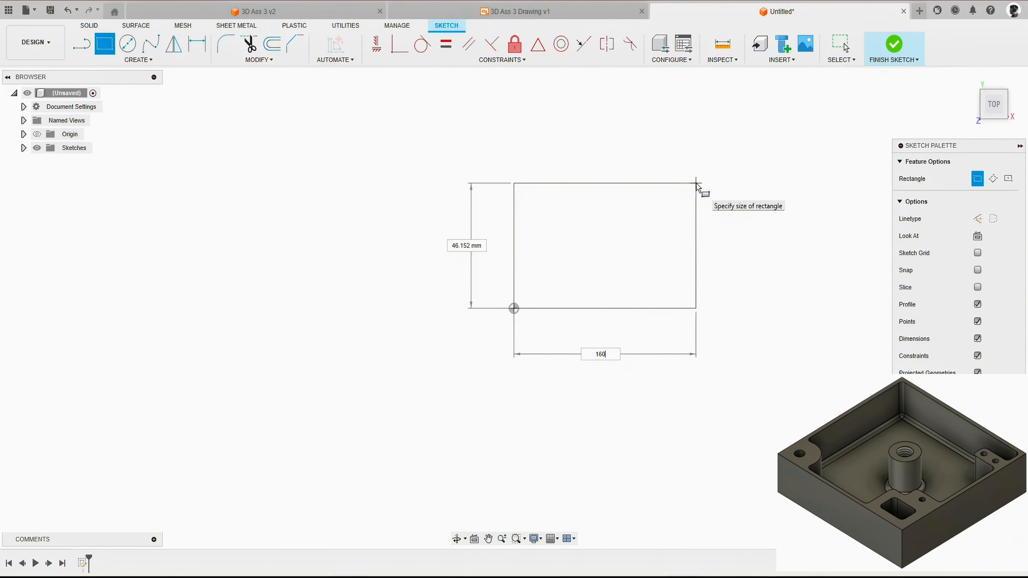
key("Tab")
type("40")
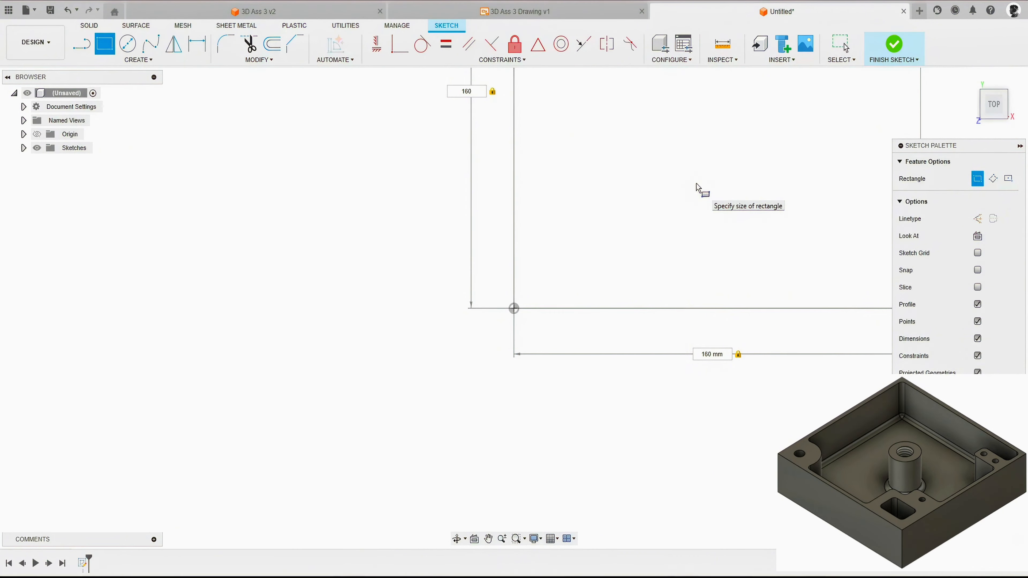
key("Return")
scroll(278, 372, "down", 5)
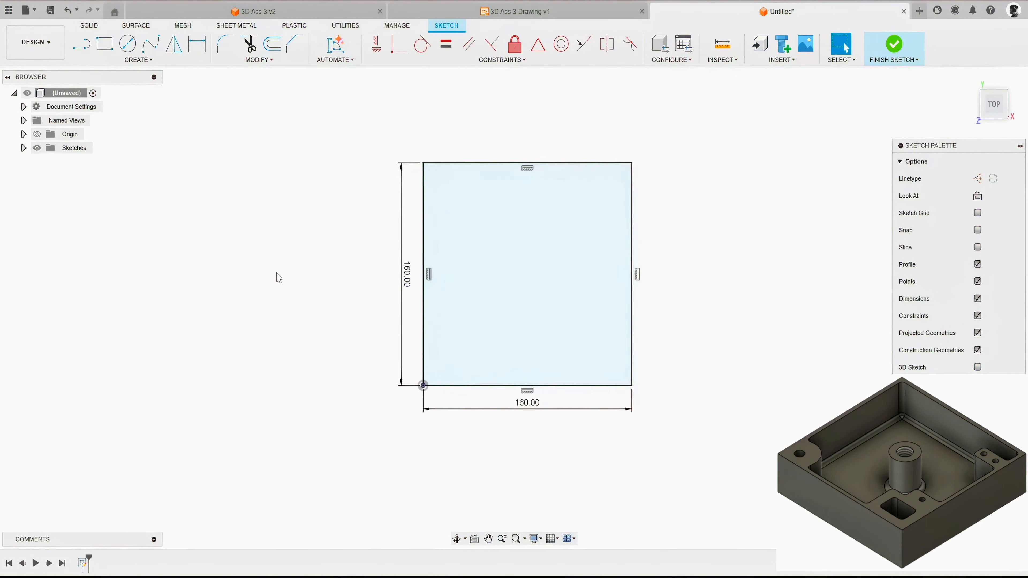
left_click(894, 43)
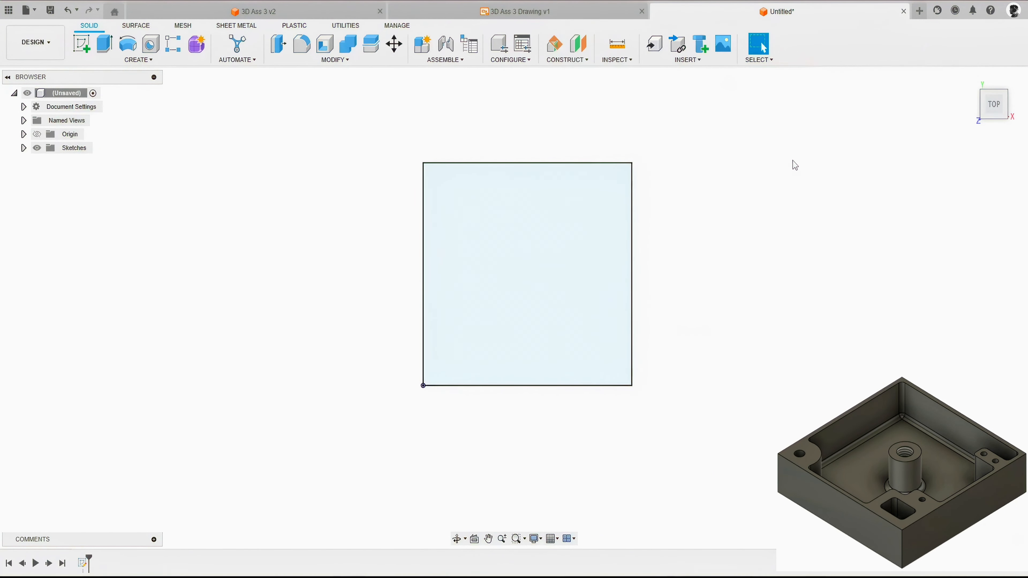
Step: Extrude the square profile 40 mm upward as a new body
key("e")
left_click(604, 239)
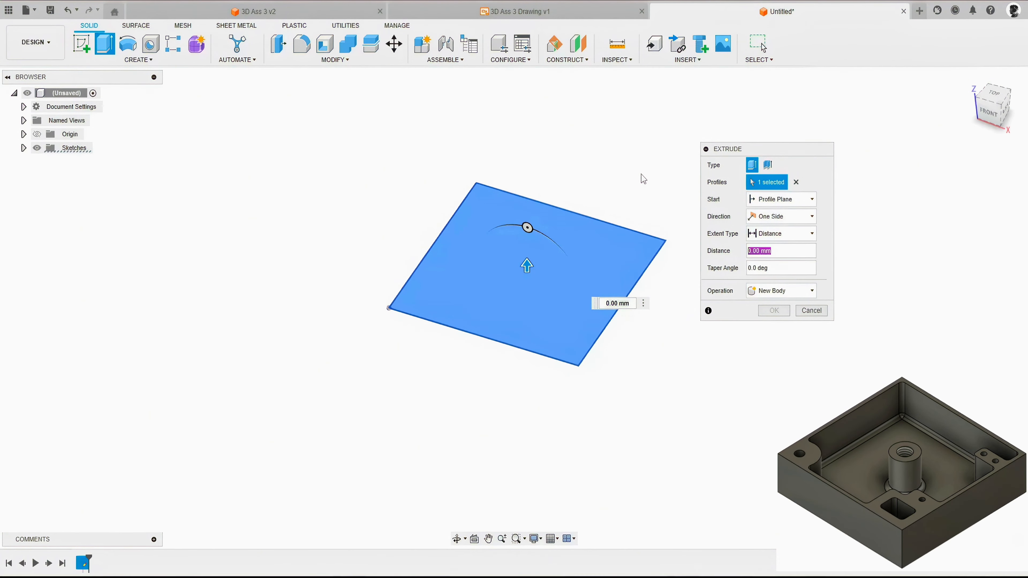
type("10")
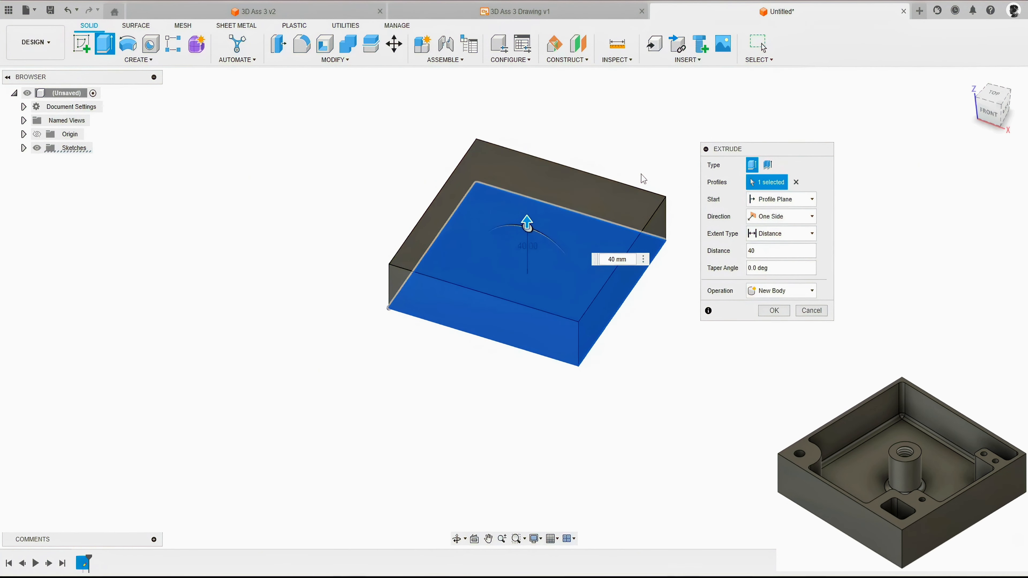
key("Return")
Step: Shell the block inward through its top face with an inside thickness of 4 mm
middle_click_drag(645, 162, 659, 186)
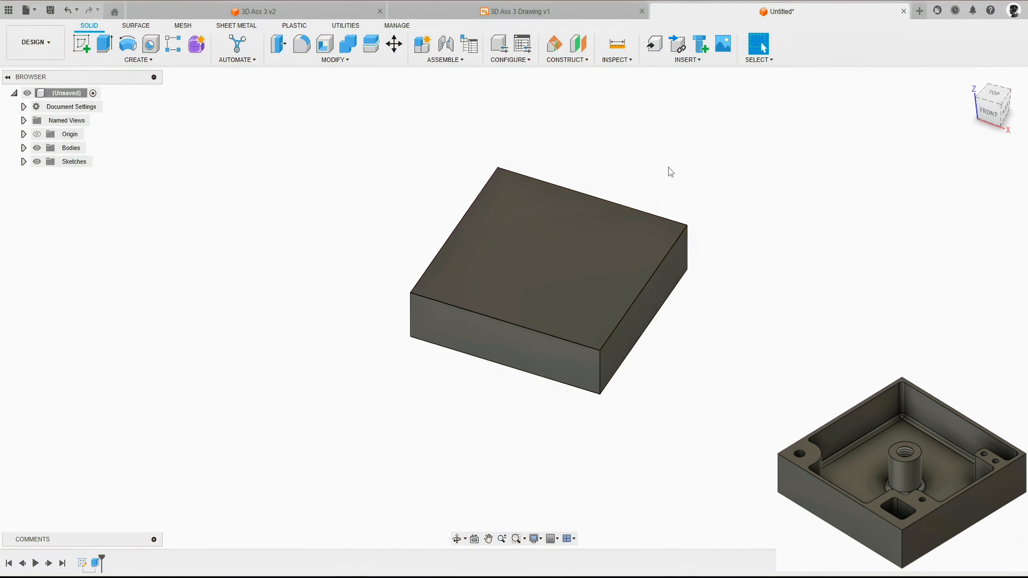
left_click(336, 59)
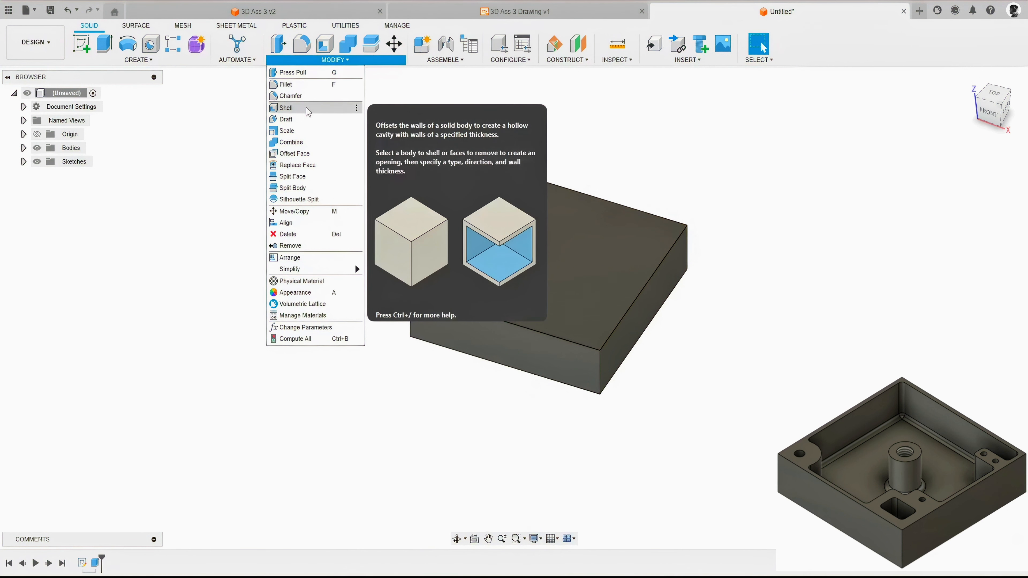
left_click(293, 110)
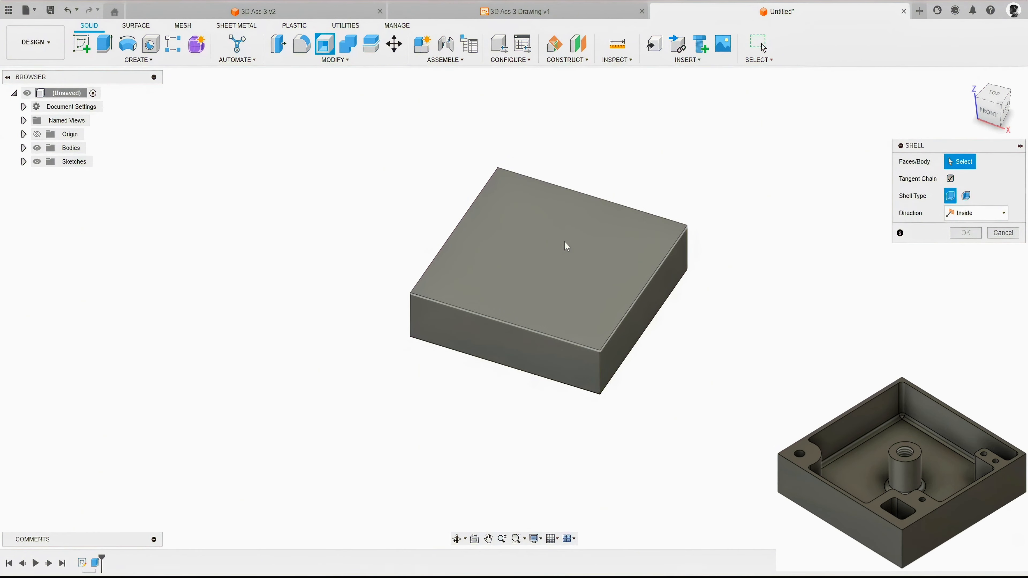
left_click(548, 246)
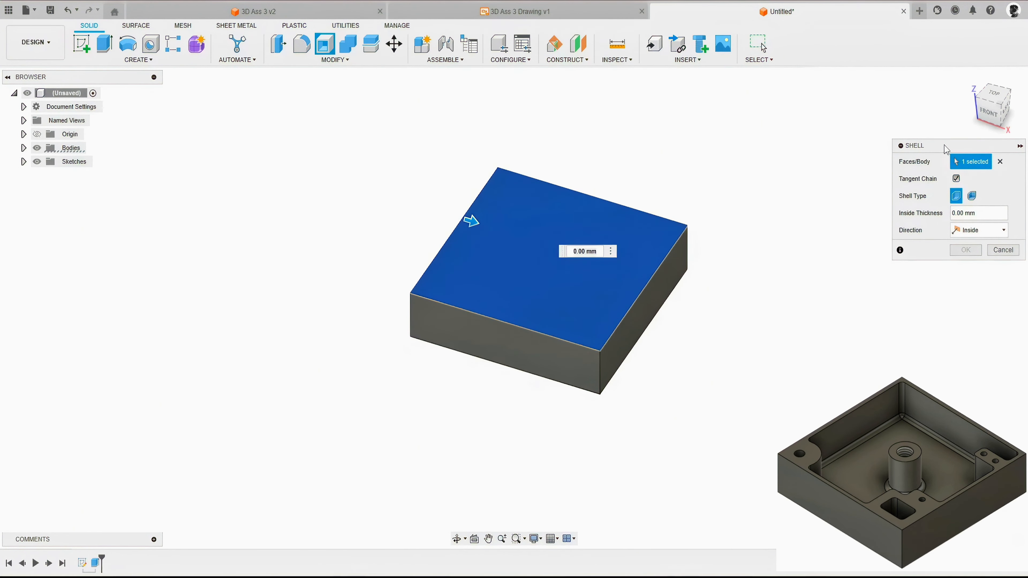
left_click_drag(471, 221, 495, 229)
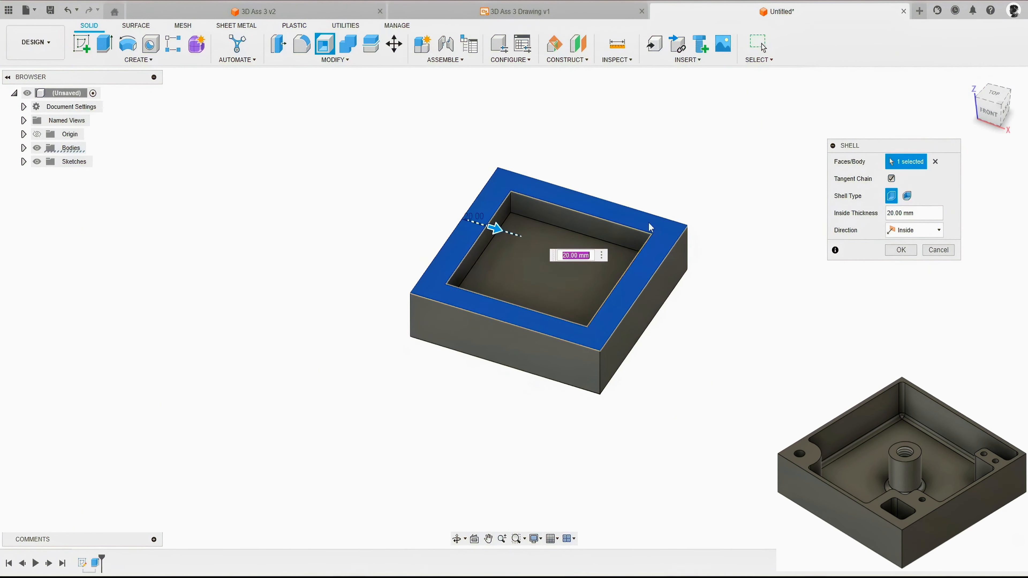
left_click(924, 215)
type("4")
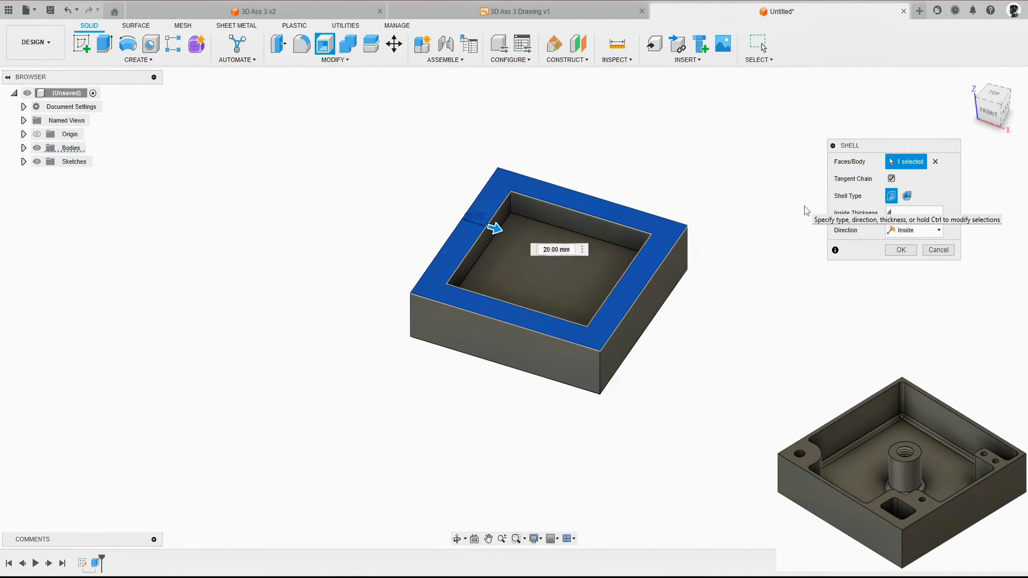
left_click(901, 250)
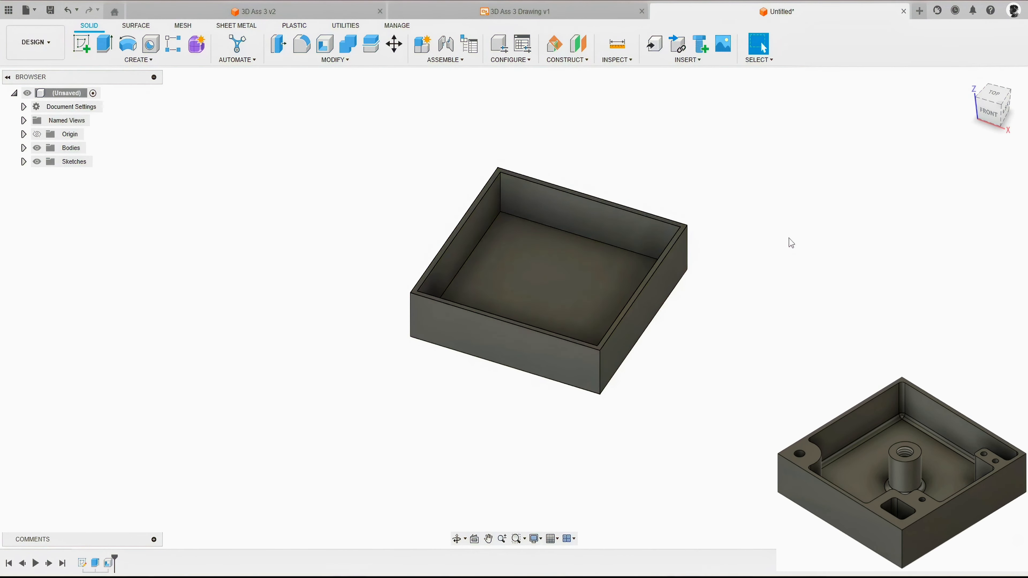
Step: Start a circle sketch on the top rim face of the shelled box
middle_click_drag(688, 232, 727, 233, "shift")
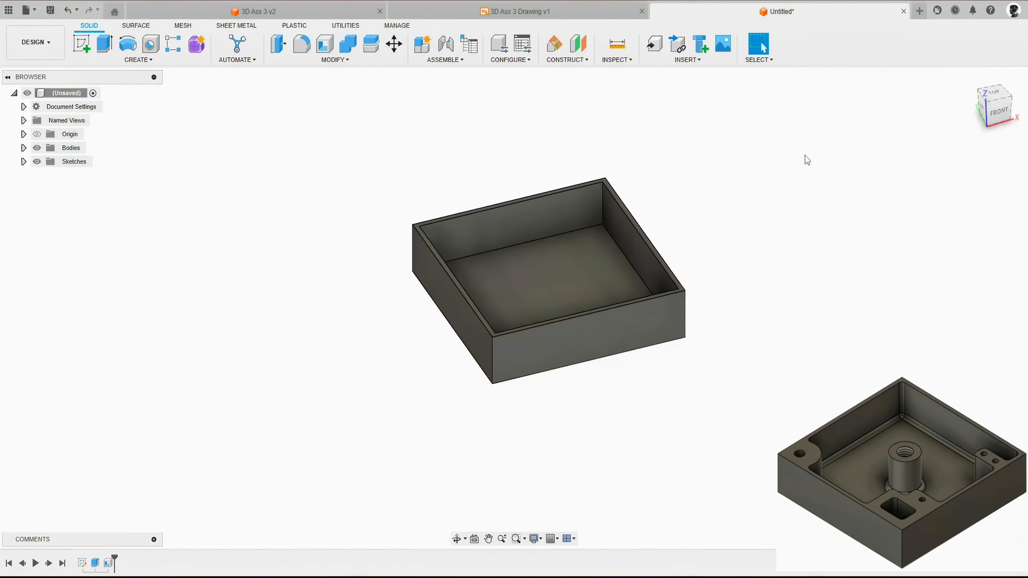
left_click(971, 78)
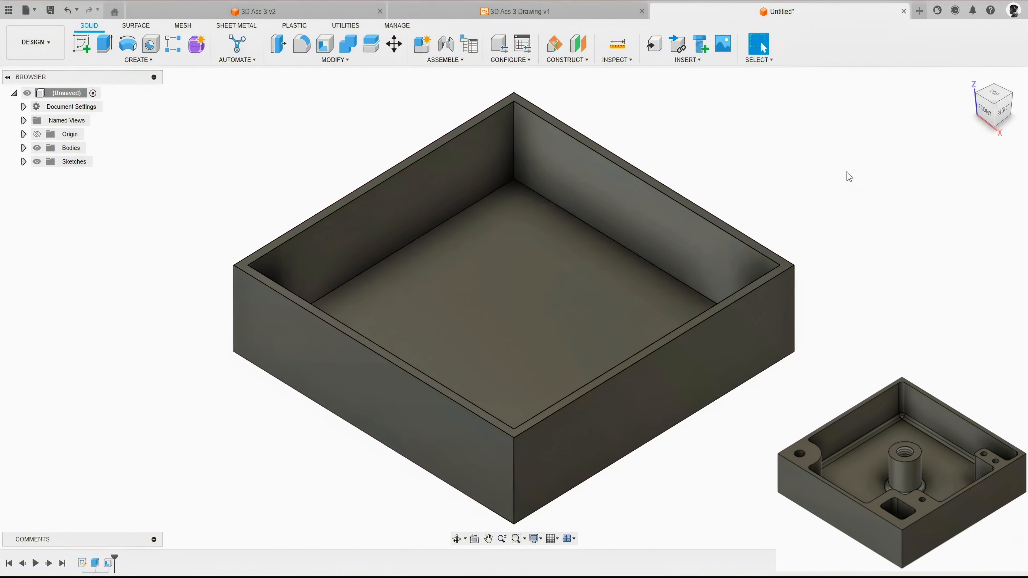
mouse_move(785, 204)
middle_mouse_down("shift")
mouse_move(781, 226)
mouse_move(769, 195)
middle_mouse_up("shift")
key("c")
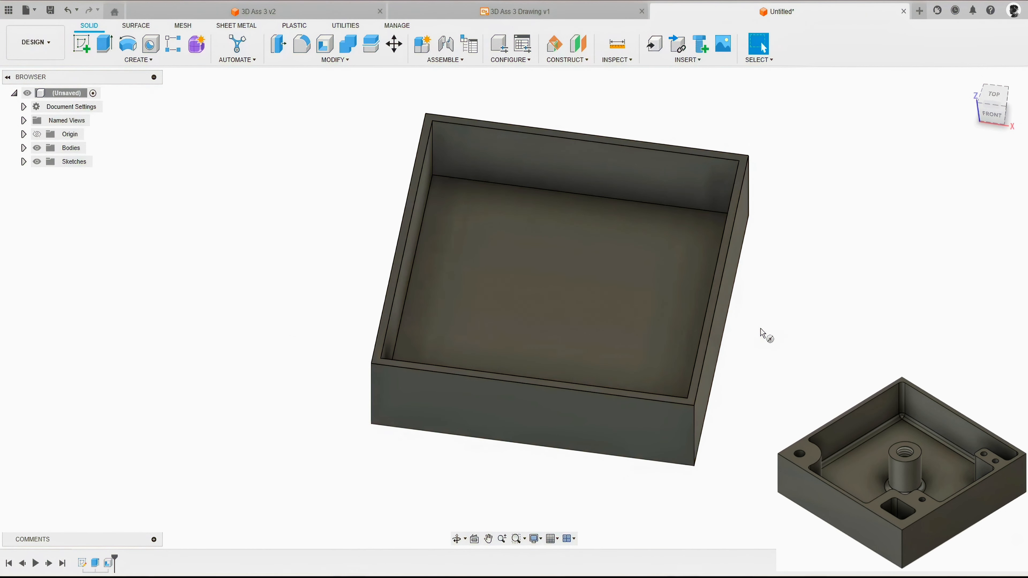
scroll(739, 295, "up", 6)
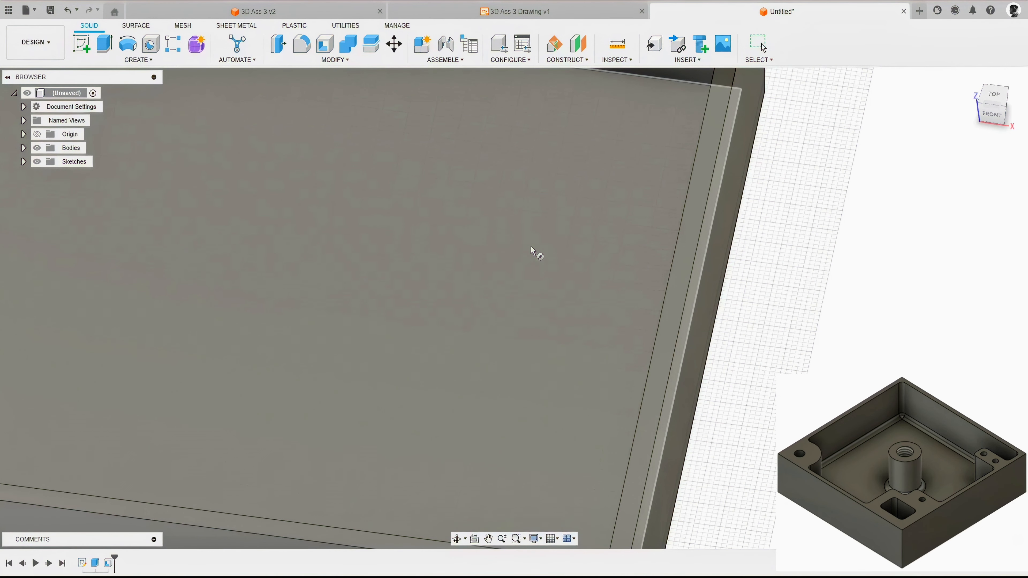
scroll(526, 255, "down", 5)
scroll(587, 255, "up", 5)
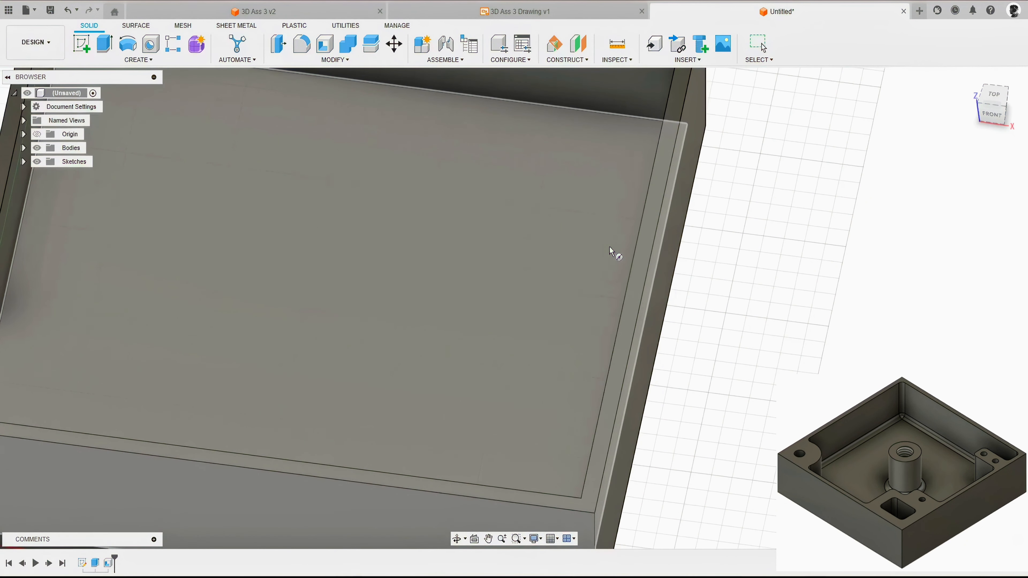
scroll(642, 258, "down", 2)
left_click(641, 259)
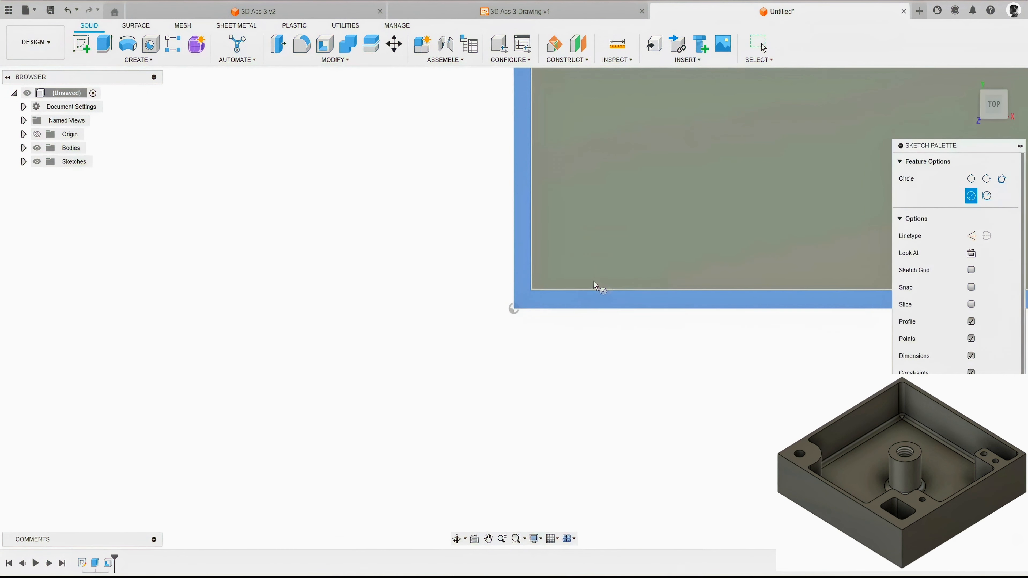
Step: Draw a 10 mm diameter circle inside the box near the corner at the origin
middle_click_drag(640, 225, 574, 322)
scroll(653, 219, "up", 2)
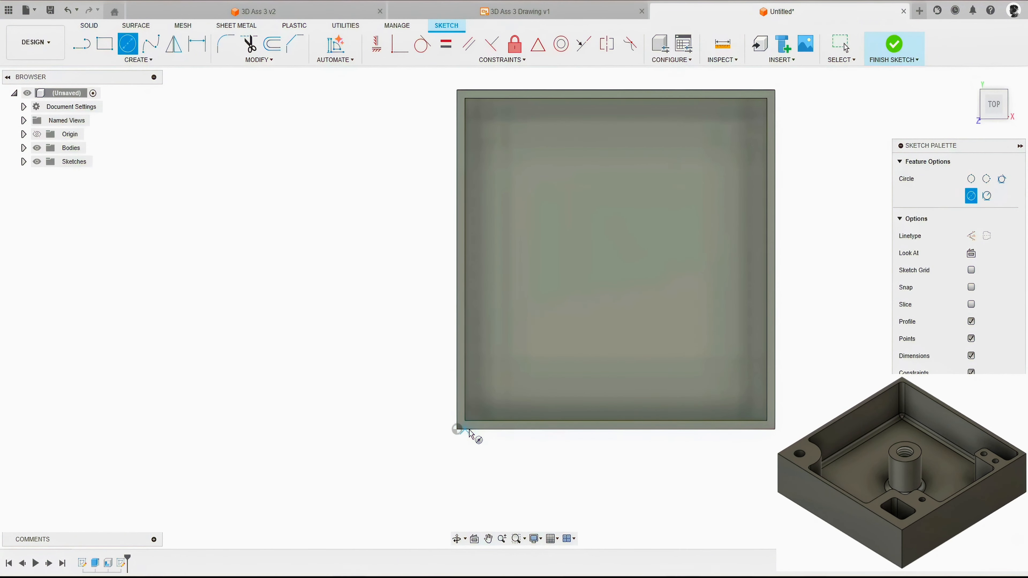
scroll(469, 427, "up", 3)
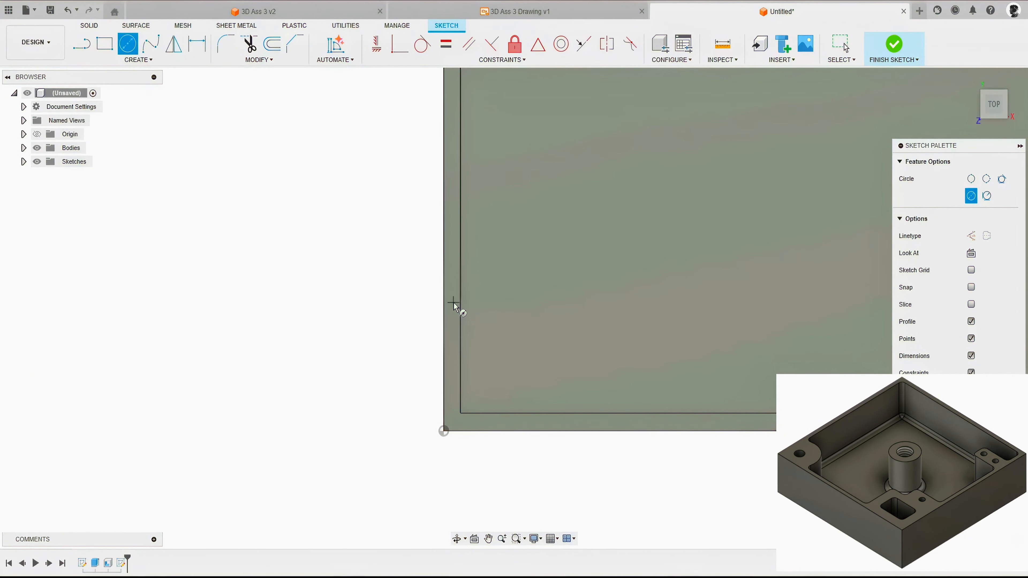
scroll(454, 312, "down", 2)
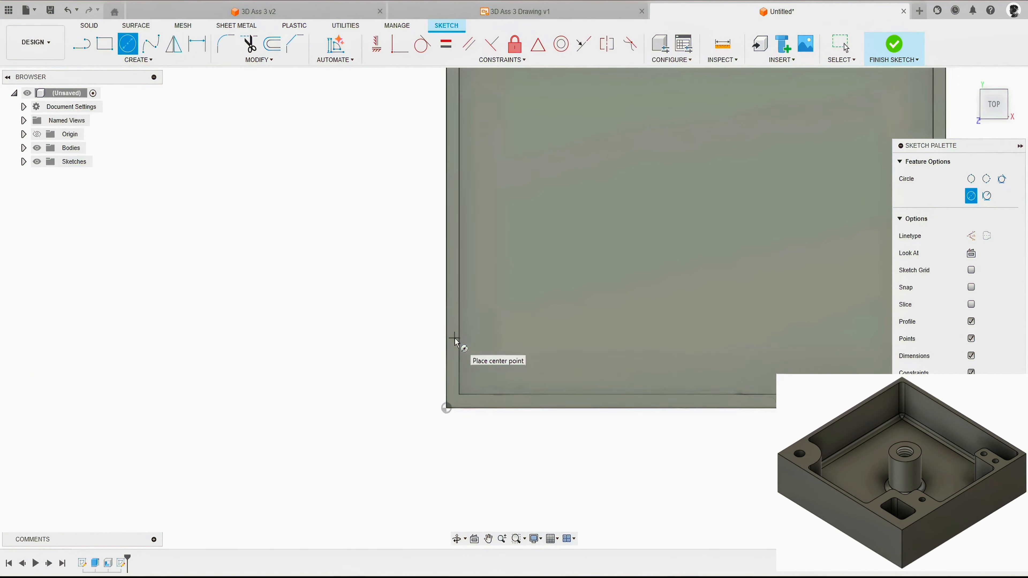
left_click(511, 318)
type("10")
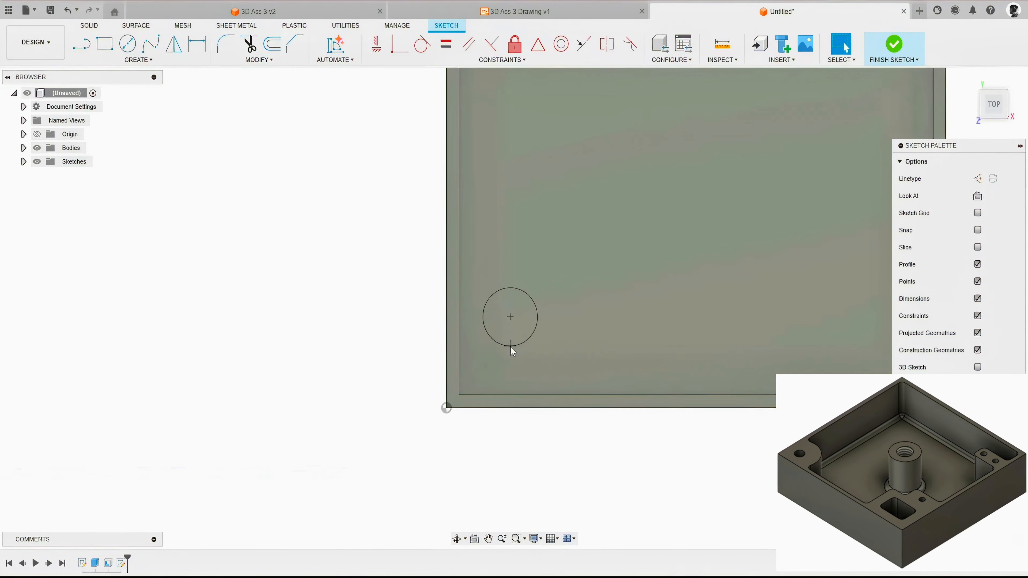
key("Return")
Step: Dimension the circle's centre 14 mm horizontally from the origin corner
key("d")
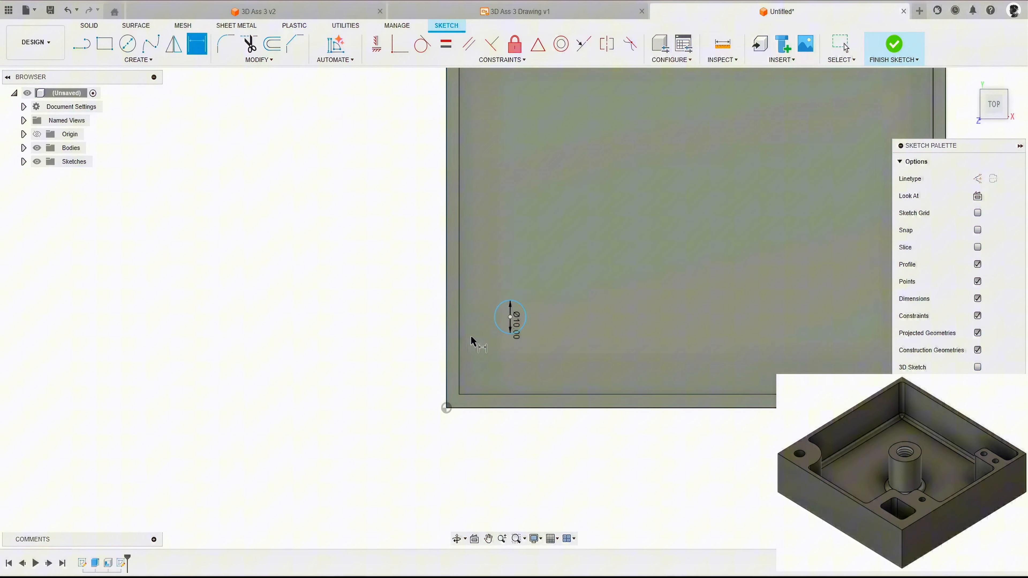
left_click(511, 317)
left_click(447, 408)
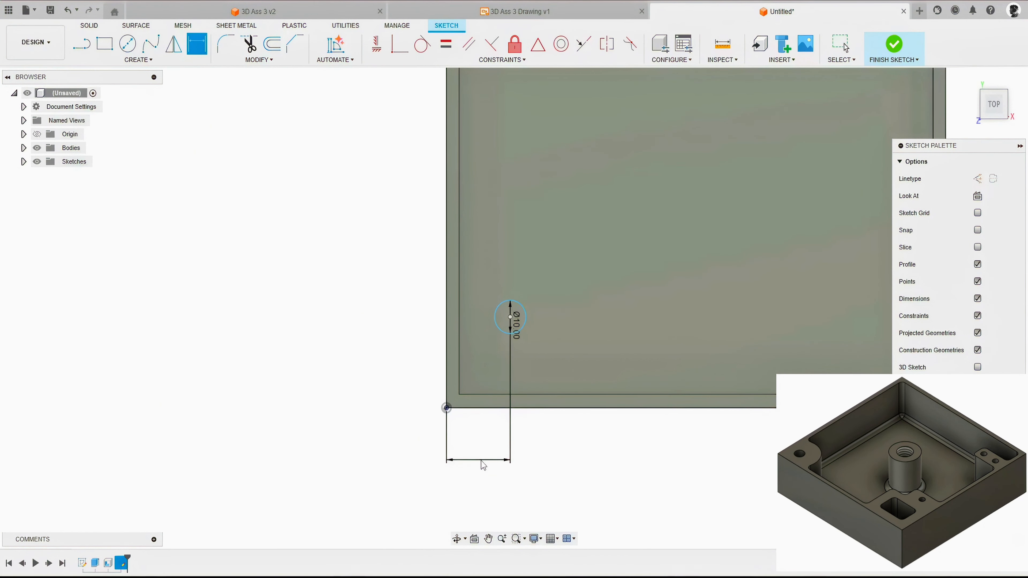
left_click(490, 460)
type("14")
key("Return")
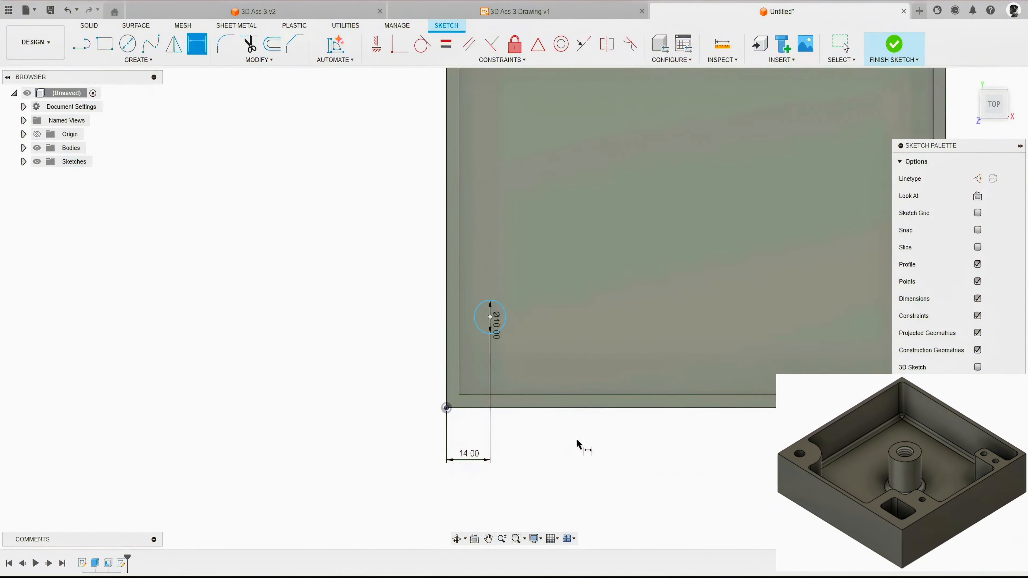
Step: Dimension the circle's centre vertically from the origin corner, linking the value to the horizontal dimension d7
left_click(491, 318)
left_click(447, 408)
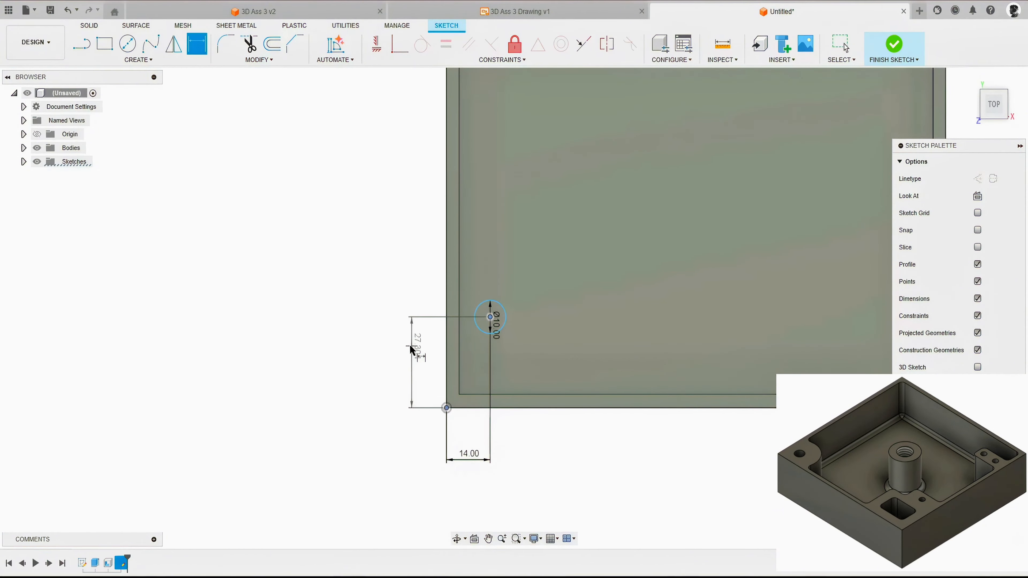
left_click(388, 364)
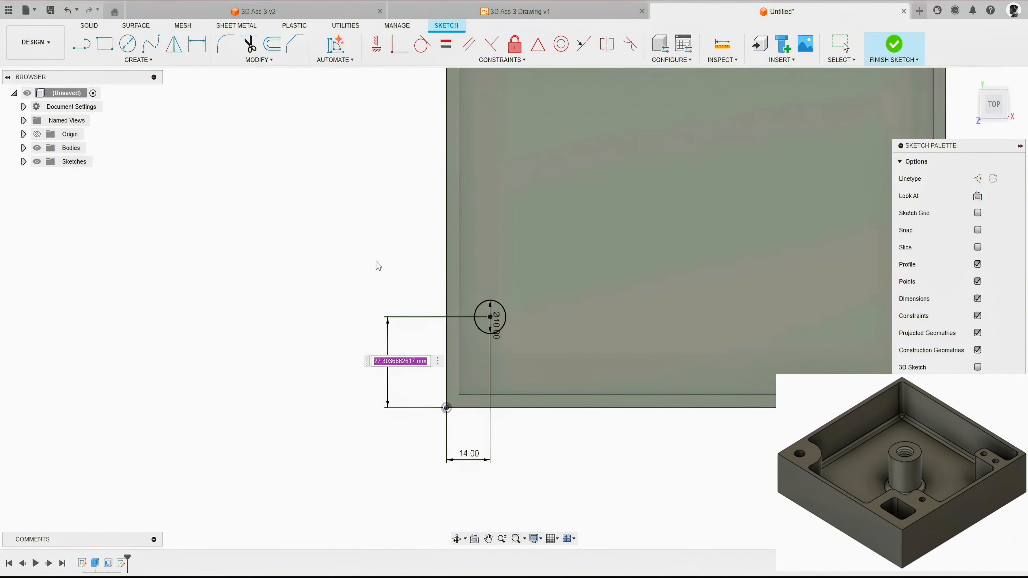
key("BackSpace")
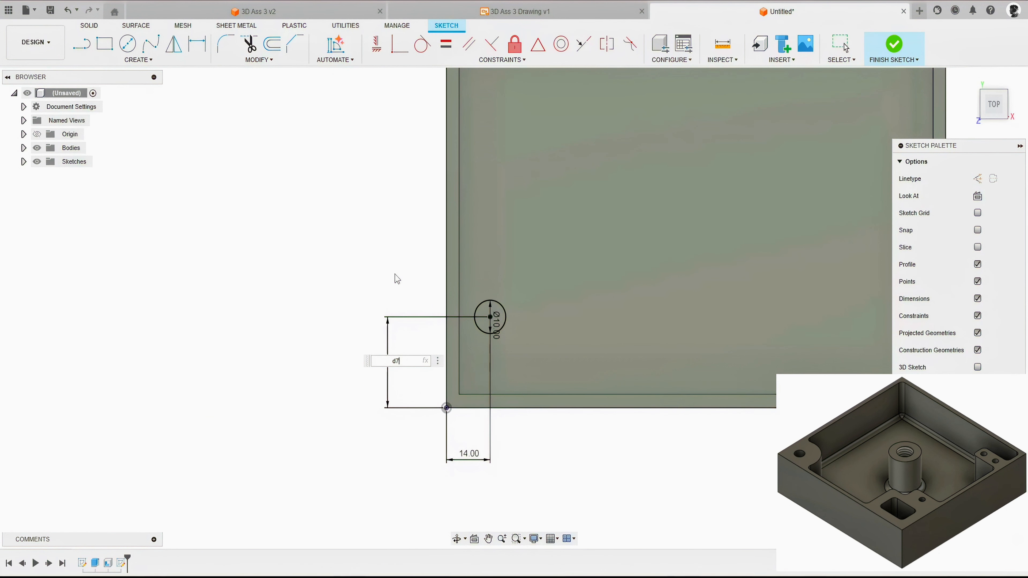
key("Return")
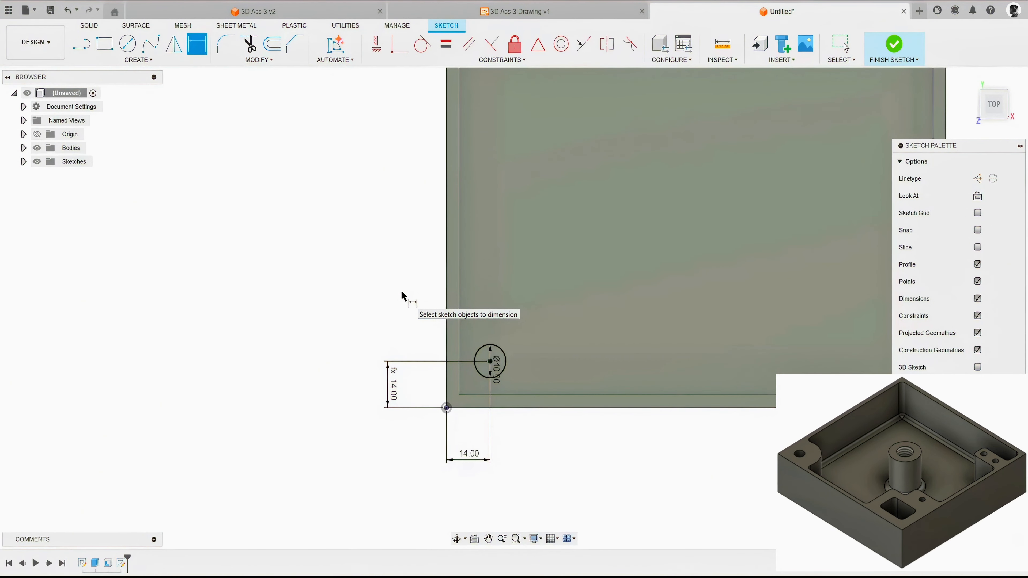
Step: Draw a 40 mm diameter circle concentric with the 10 mm corner circle
key("c")
left_click(490, 361)
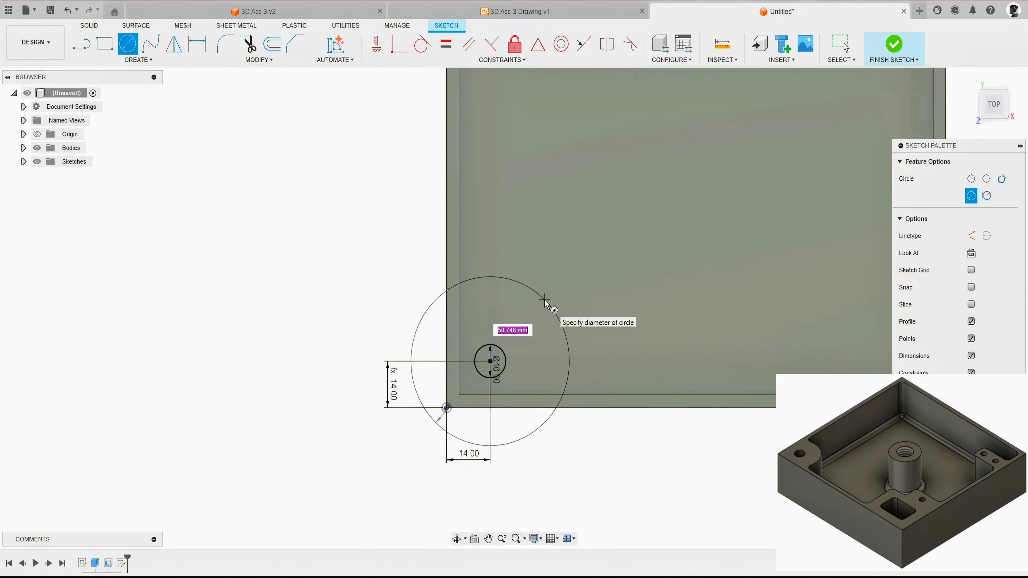
type("40")
key("Return")
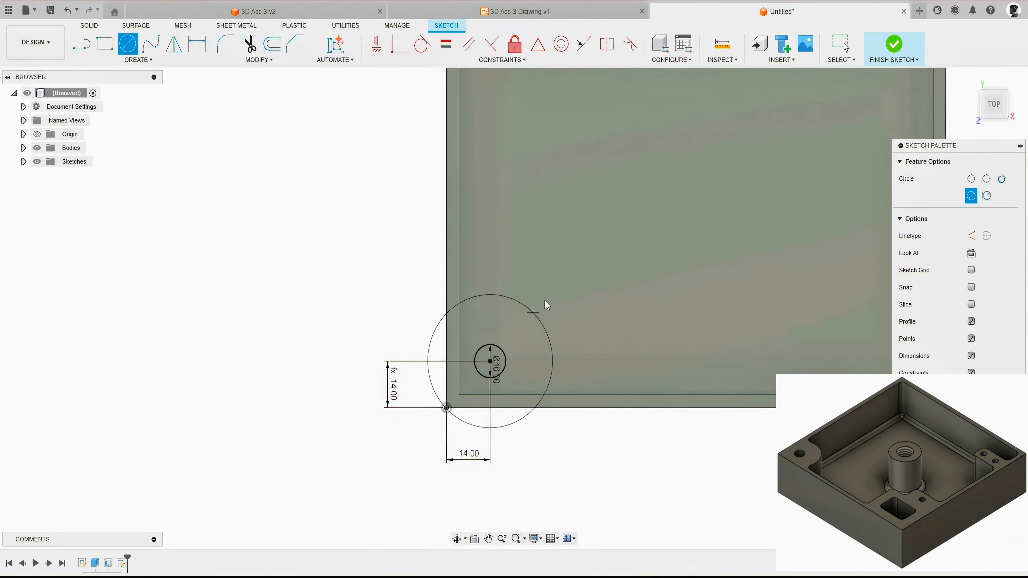
key("Escape")
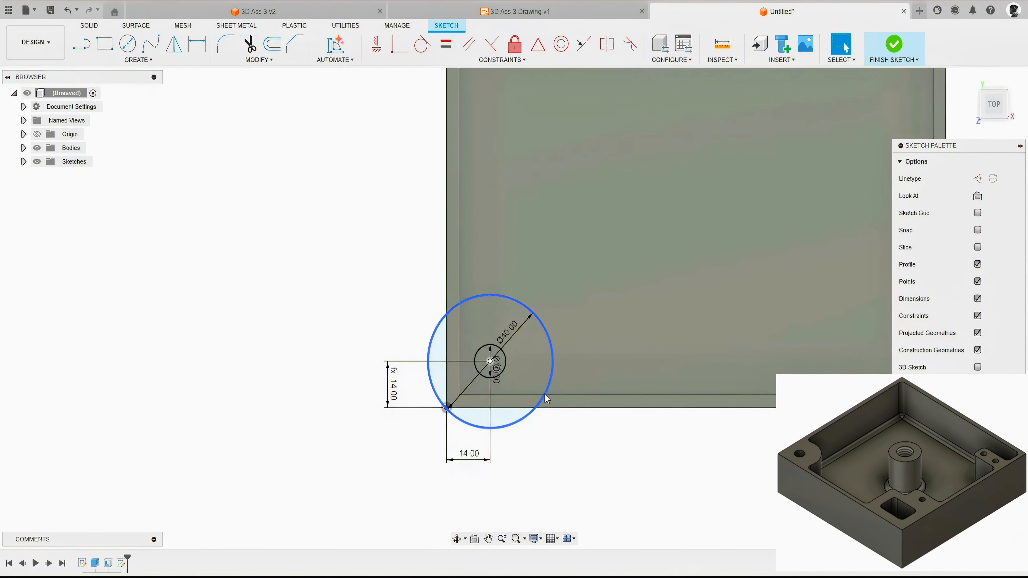
Step: Draw a 30 mm diameter circle inside the box, away from the corner circles
scroll(337, 406, "down", 2)
scroll(318, 329, "down", 1)
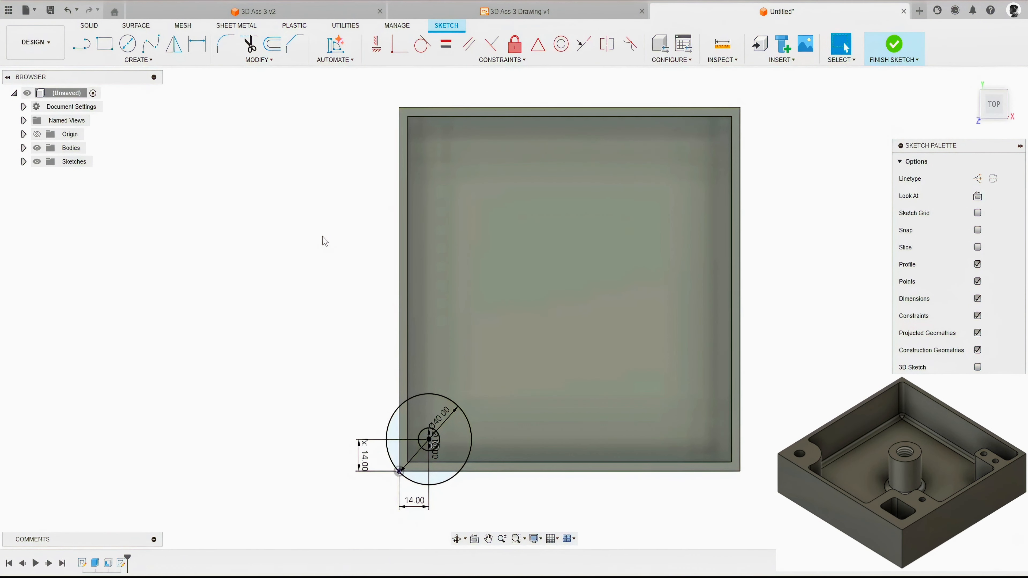
key("c")
left_click(530, 205)
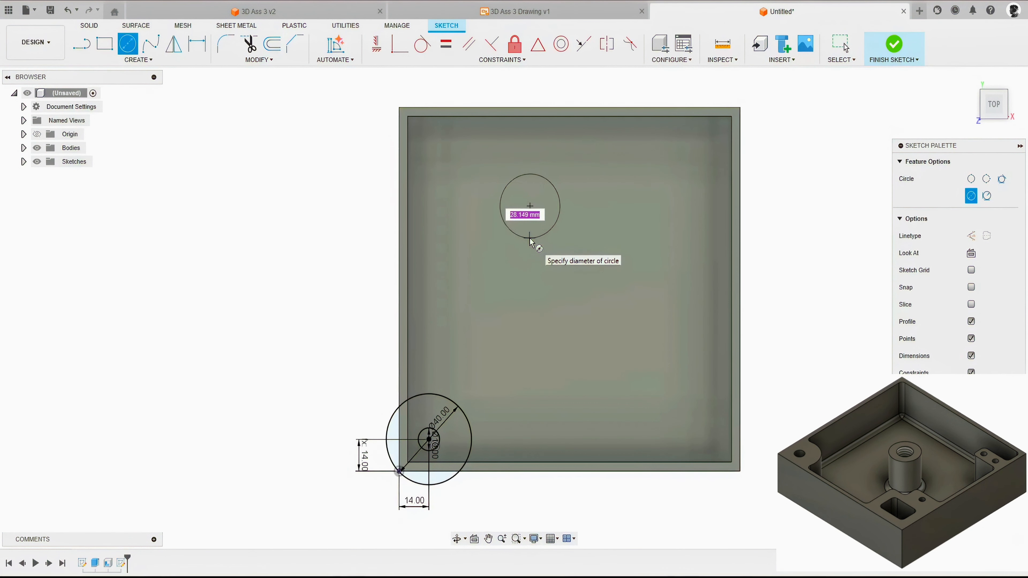
type("30")
key("Return")
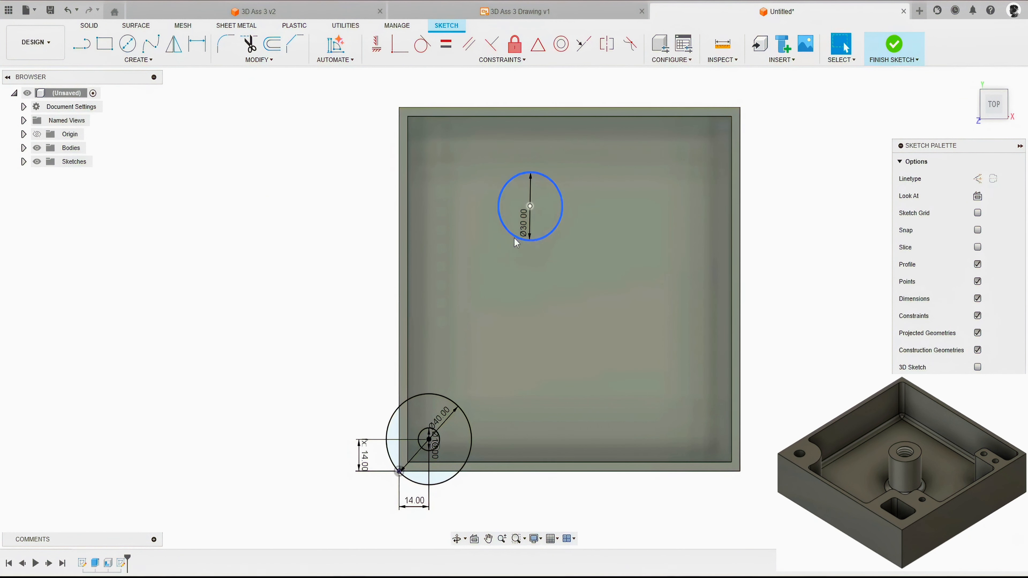
Step: Draw an 18 mm diameter circle concentric with the 30 mm circle
left_click(533, 208)
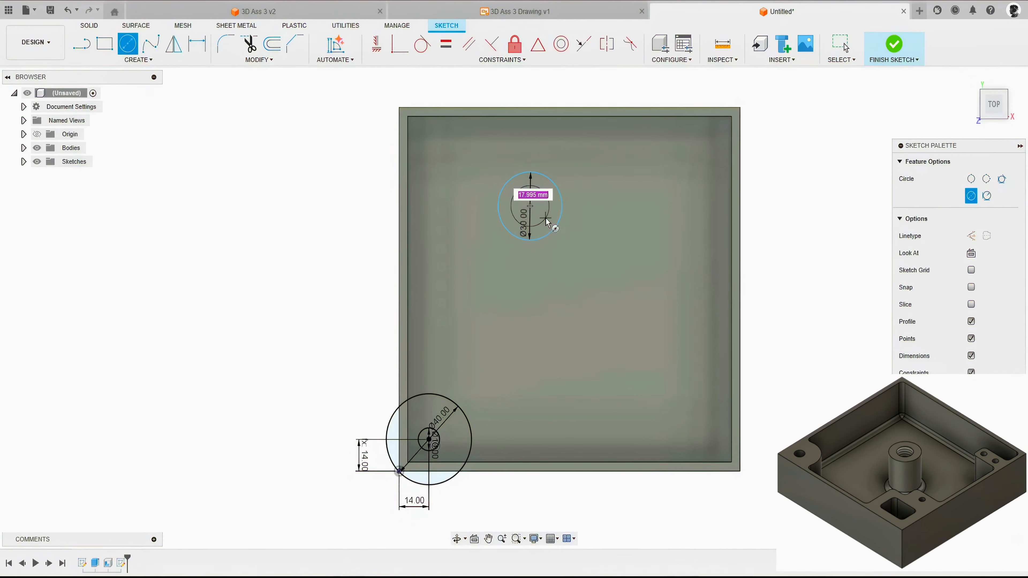
type("18")
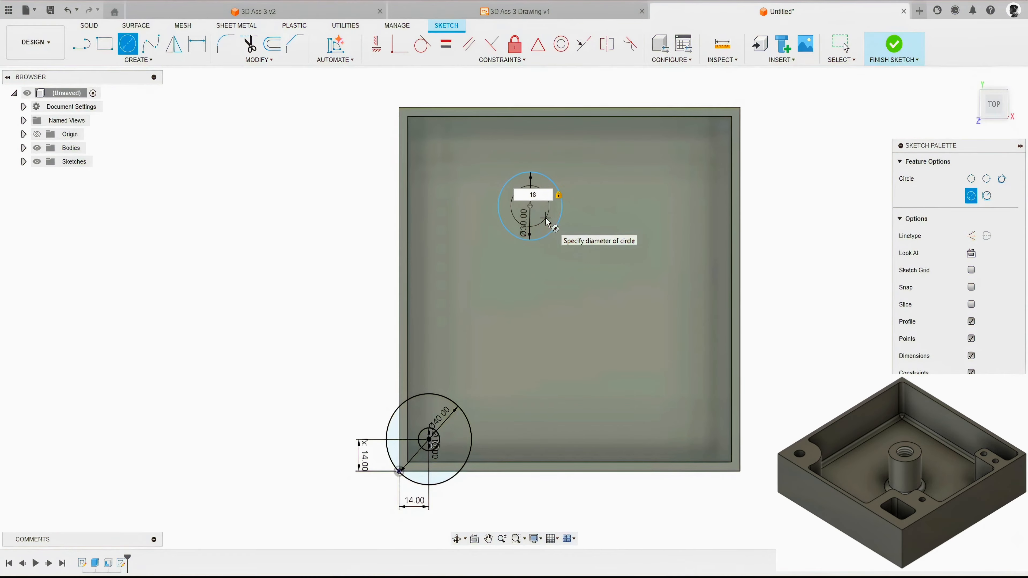
key("Return")
key("Escape")
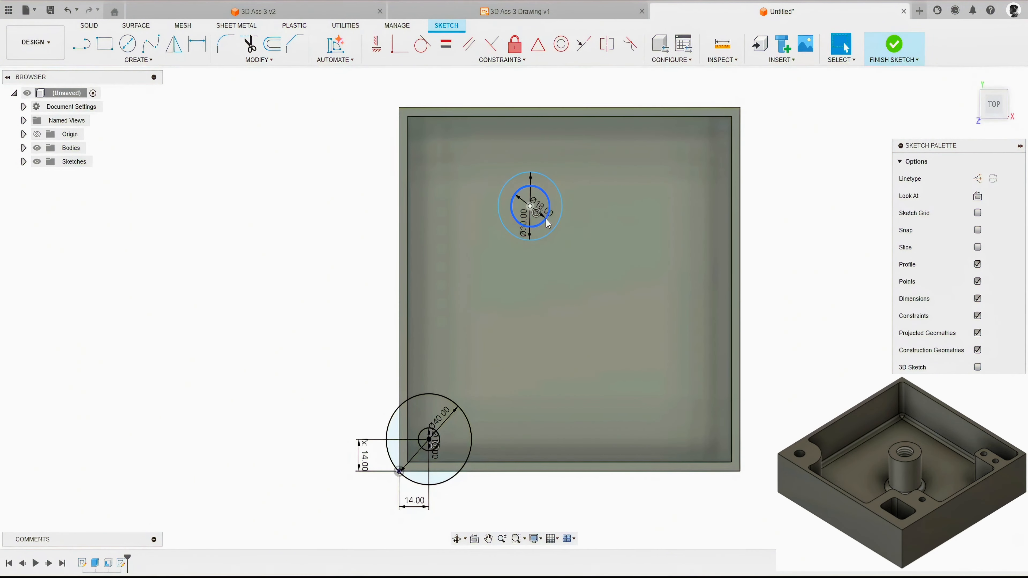
Step: Dimension the centre of the 30 mm and 18 mm circles 80 mm horizontally from the box's outer left edge
key("d")
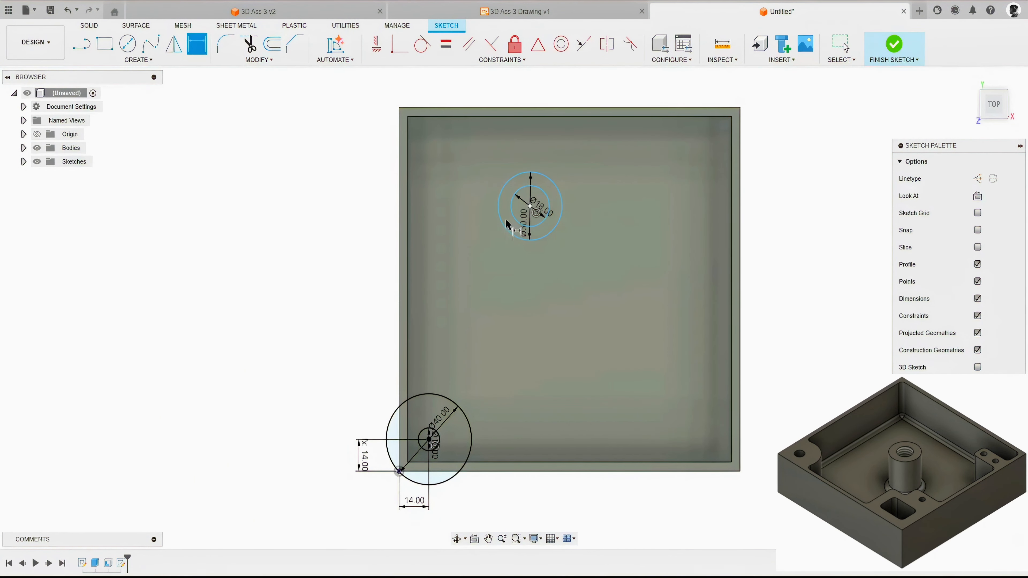
left_click(400, 202)
left_click(530, 206)
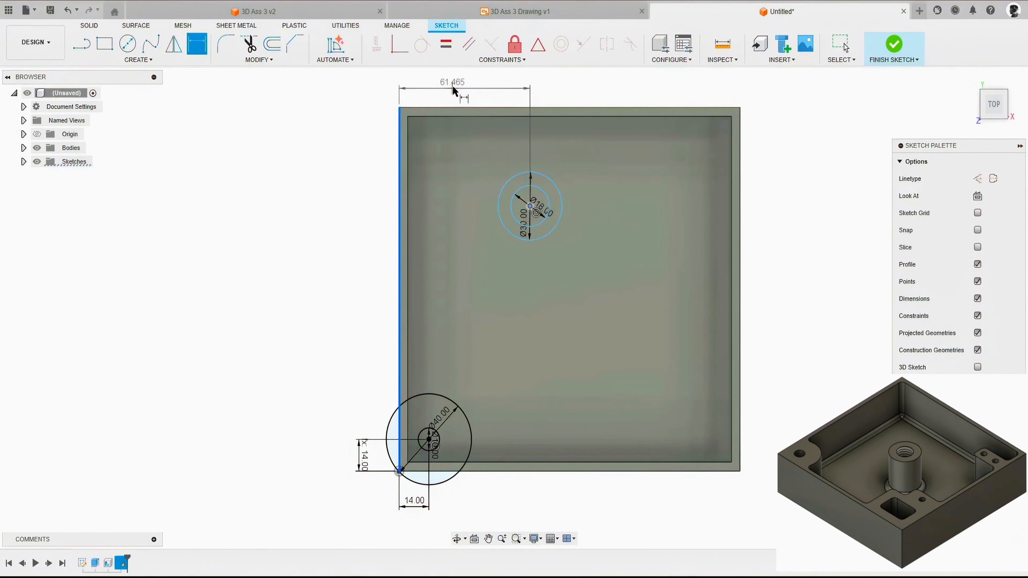
left_click(459, 91)
type("80")
key("Return")
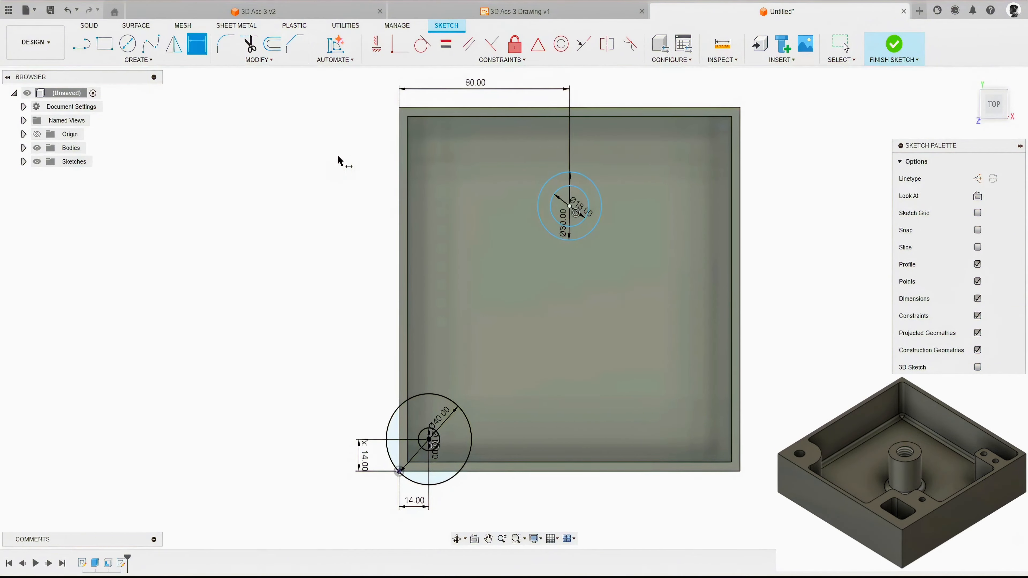
Step: Dimension the centre of the 30 mm and 18 mm circles 80 mm vertically from the box's outer upper edge
left_click(569, 205)
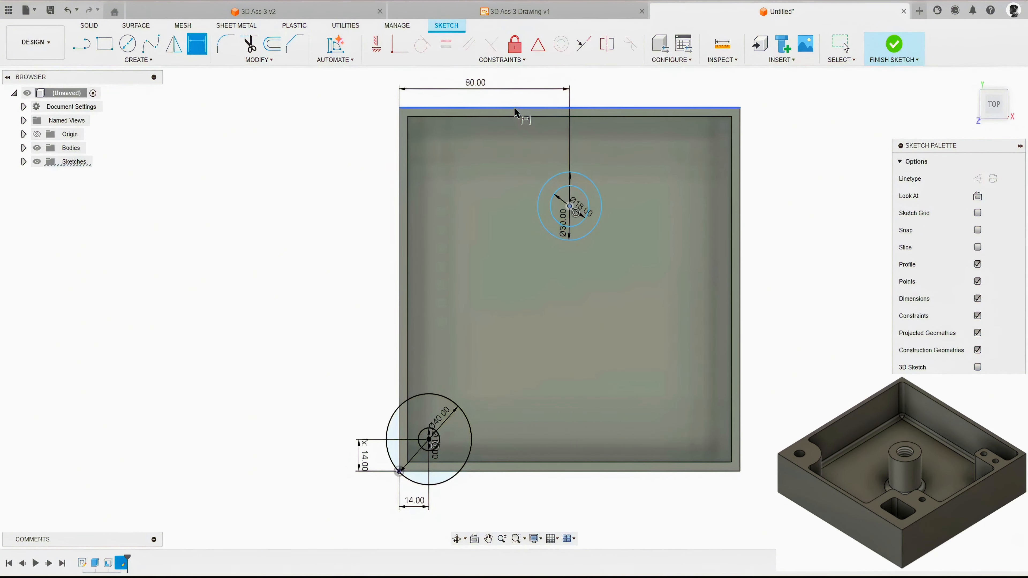
left_click(518, 108)
left_click(334, 168)
type("80")
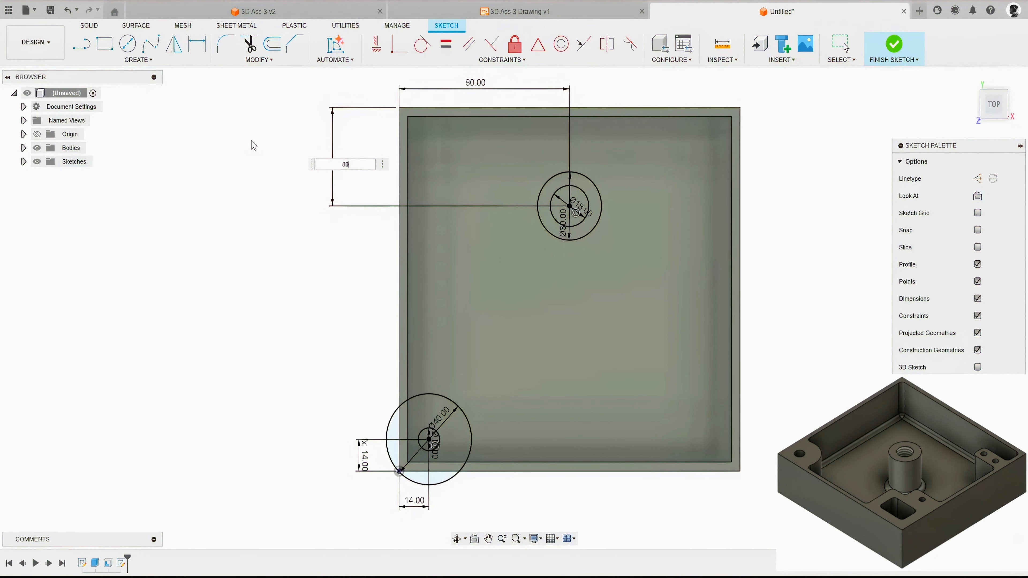
key("Return")
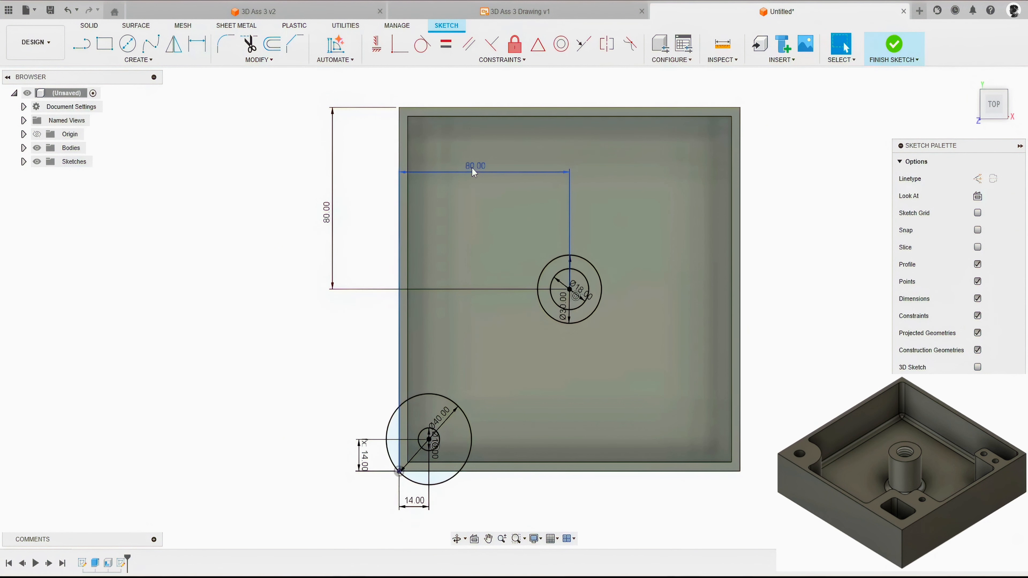
Step: Reposition the horizontal 80 mm dimension above the box and expand the list of sketches to select Sketch2
key("Escape")
left_click_drag(472, 167, 477, 90)
left_click(24, 161)
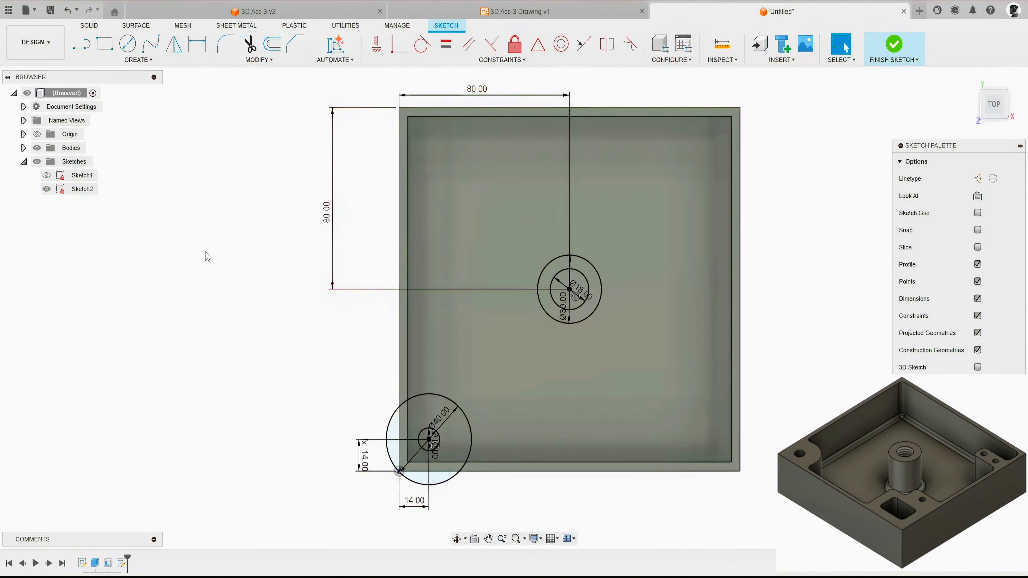
left_click(77, 189)
Step: Draw a three-line rectangular outline about 36 mm wide against the inner right wall, near the box's upper right corner
middle_click_drag(708, 145, 546, 223)
scroll(548, 226, "up", 3)
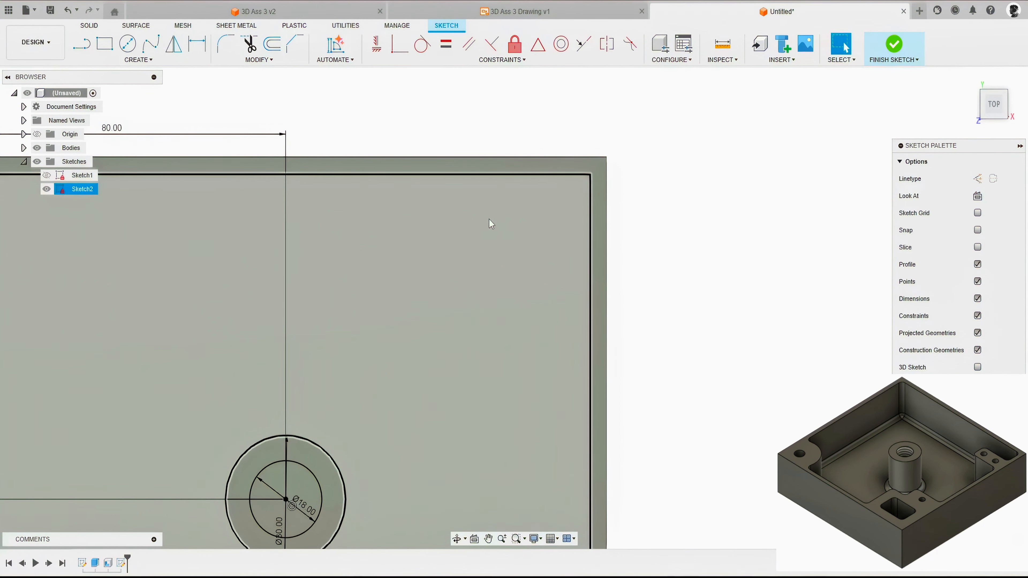
left_click(590, 290)
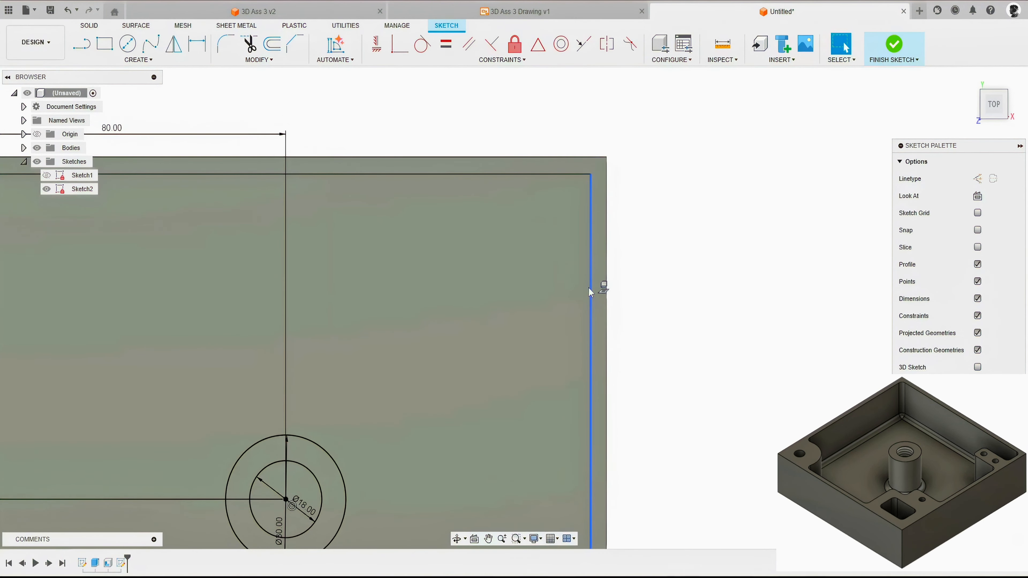
left_click(672, 283)
key("l")
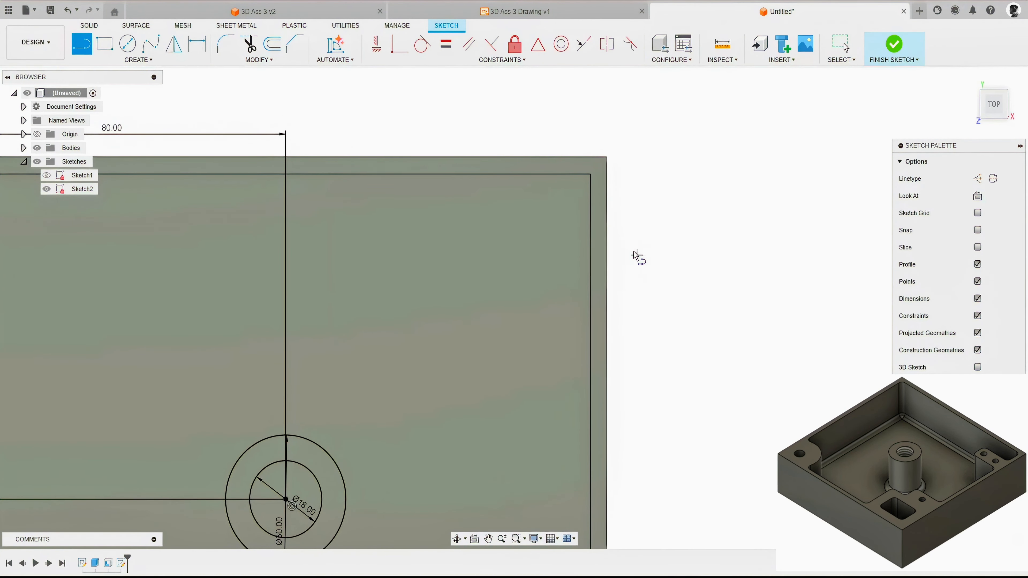
left_click(590, 211)
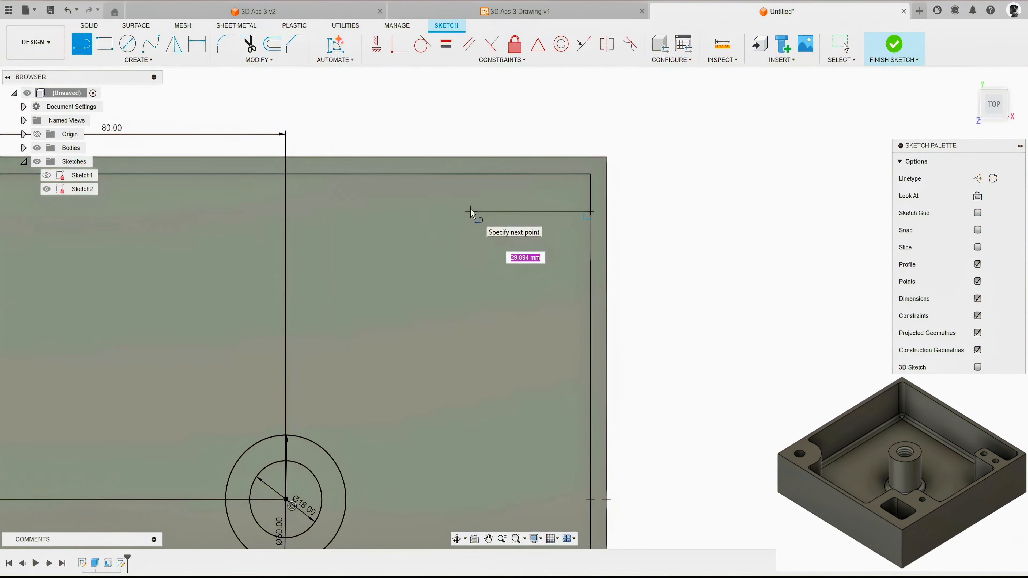
left_click(446, 212)
left_click(445, 266)
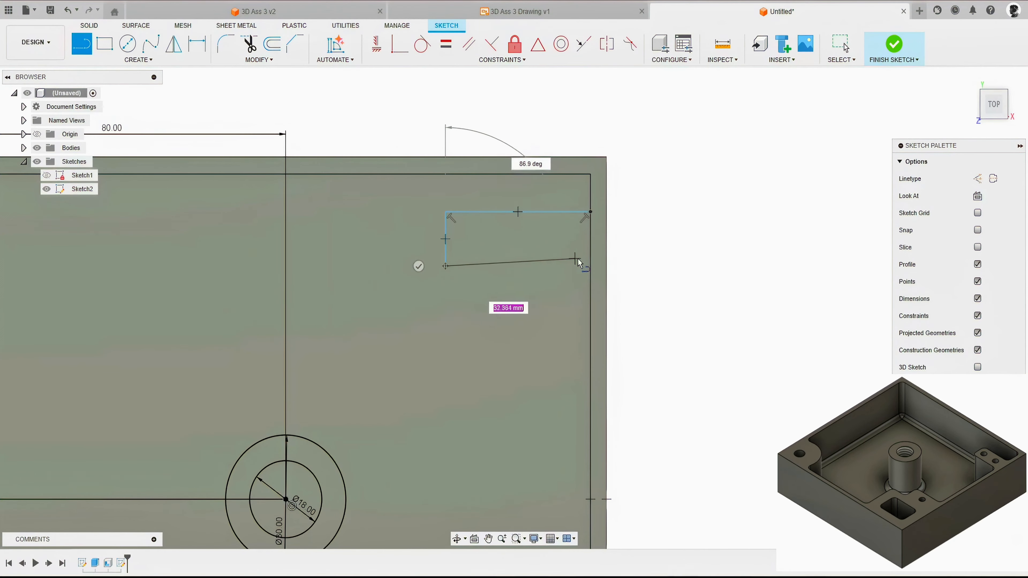
left_click(591, 266)
key("Escape")
key("d")
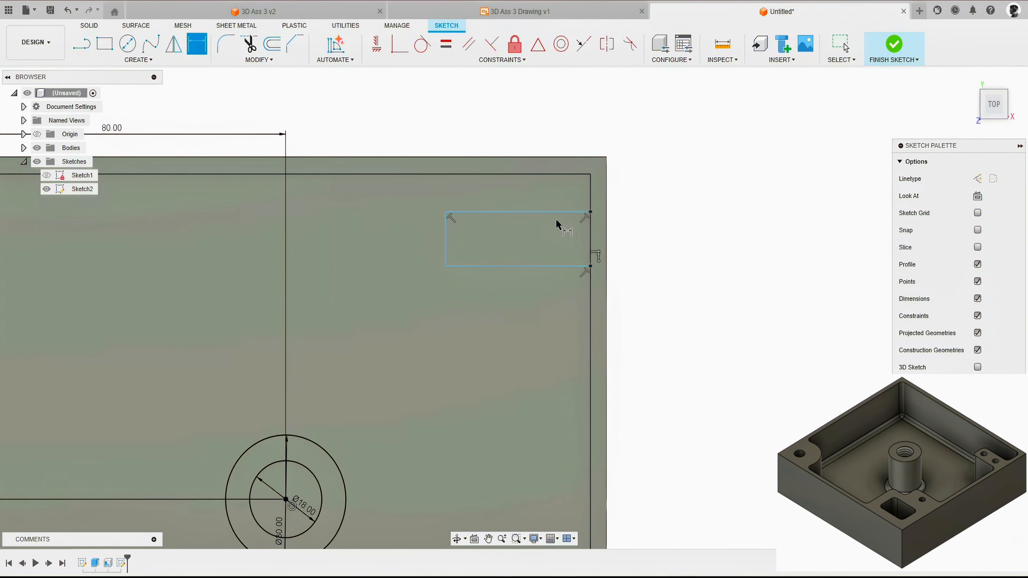
left_click(554, 213)
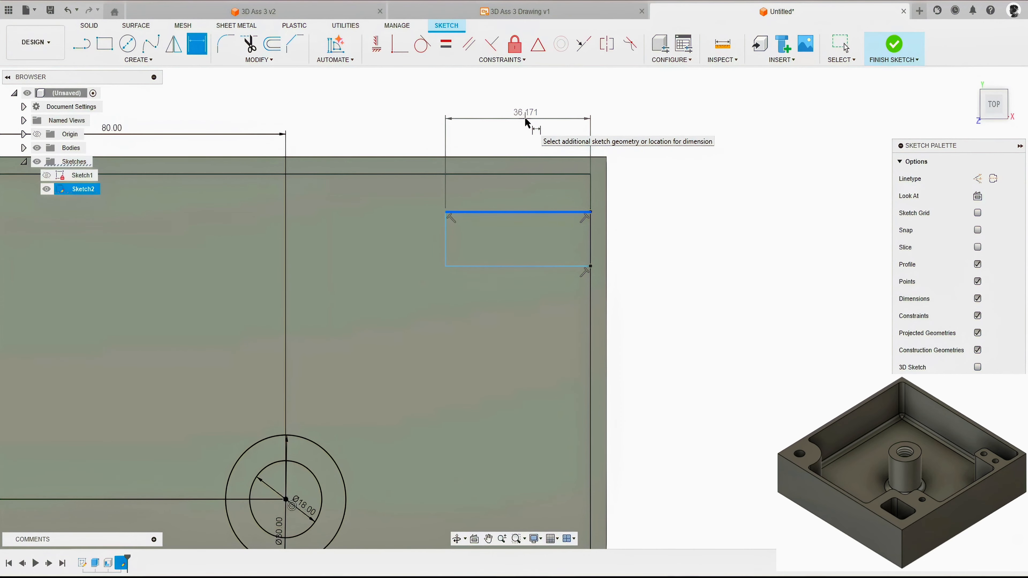
key("Escape")
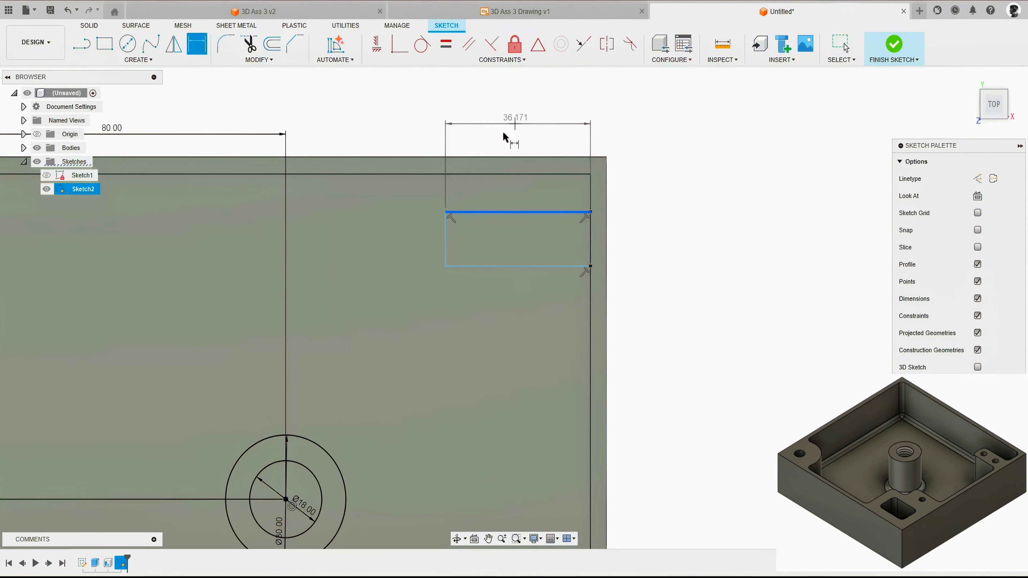
Step: Dimension the rectangular outline's vertical side 34 mm from the box's outer right edge
key("d")
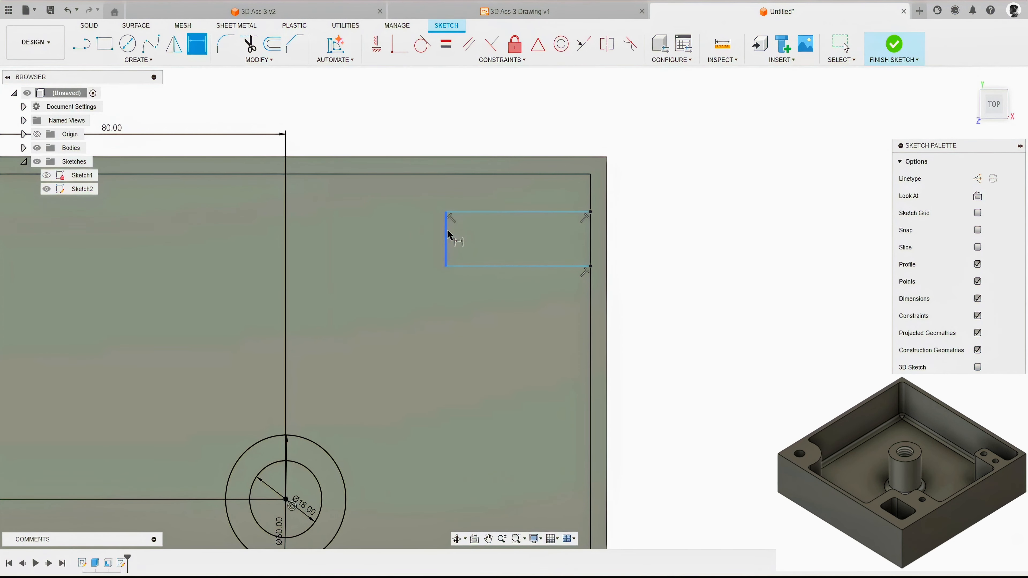
left_click(447, 237)
left_click(606, 175)
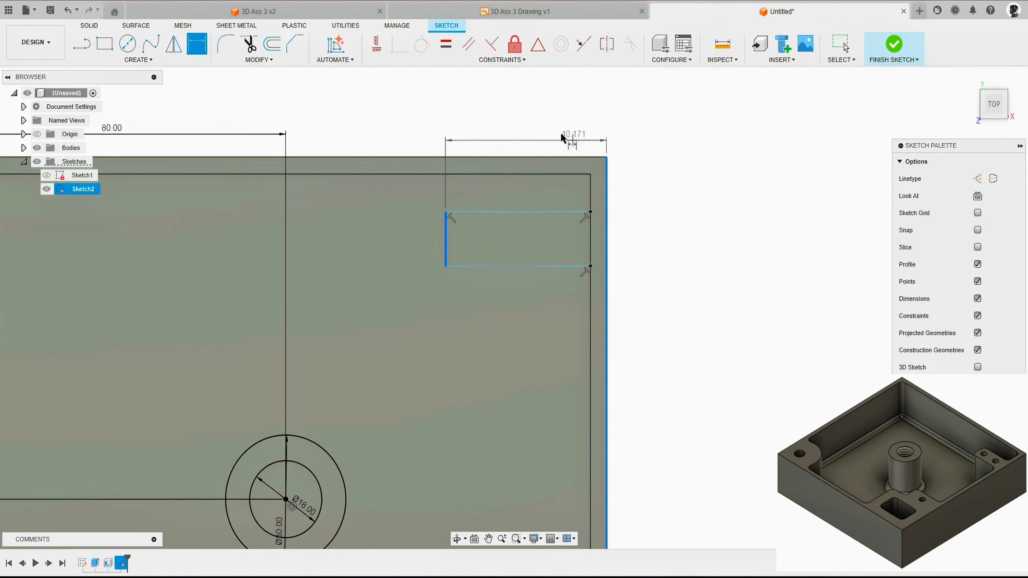
left_click(541, 118)
type("34")
key("Return")
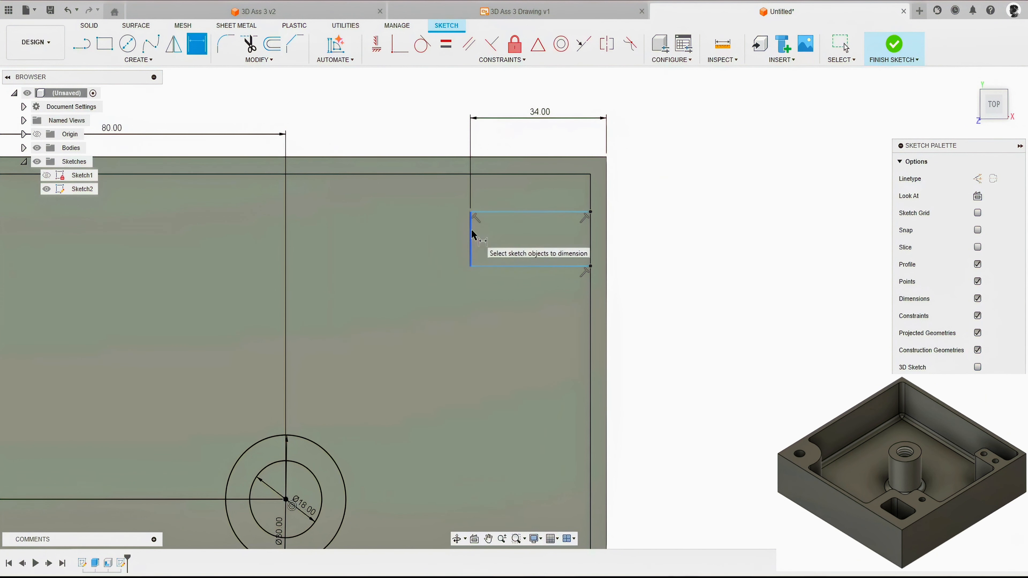
Step: Dimension the length of the rectangular outline's vertical side as 15 mm
left_click(470, 222)
left_click(406, 231)
type("15")
key("Return")
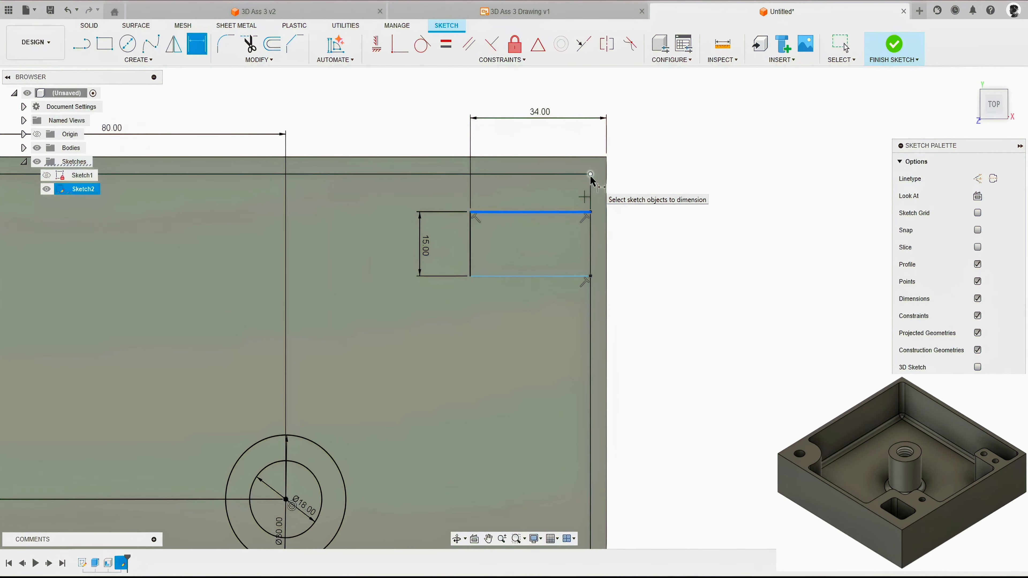
Step: Dimension the rectangular outline's upper line 20 mm from the box's outer upper edge
left_click(584, 158)
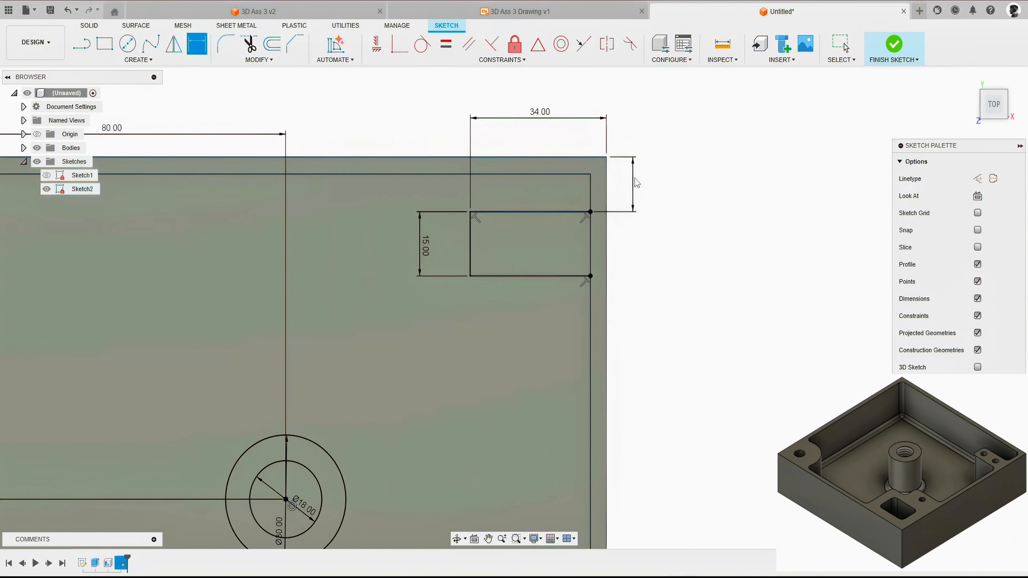
left_click(634, 178)
type("20")
key("Return")
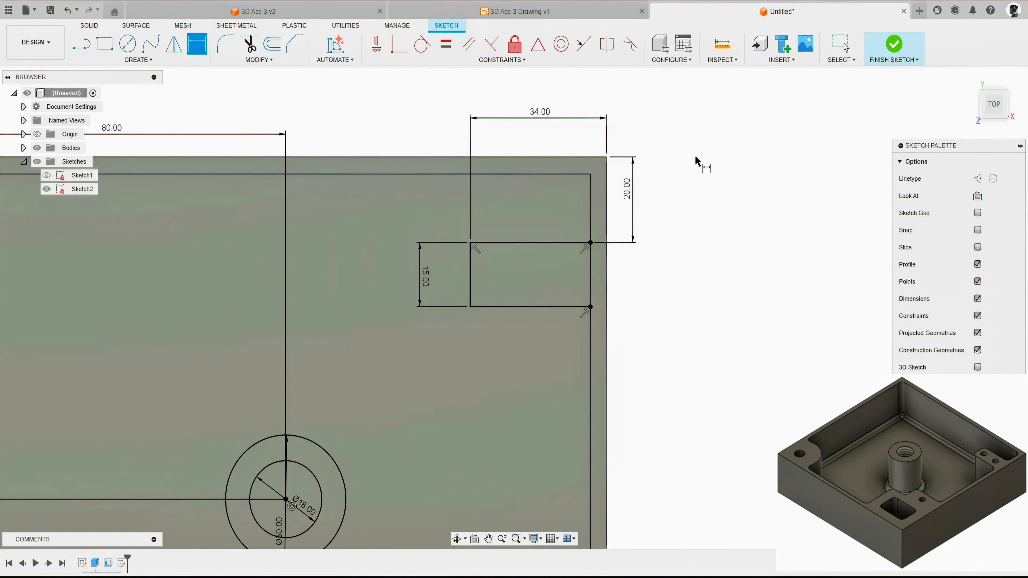
key("Escape")
Step: Draw two small circles side by side inside the 15 mm high rectangular outline
key("c")
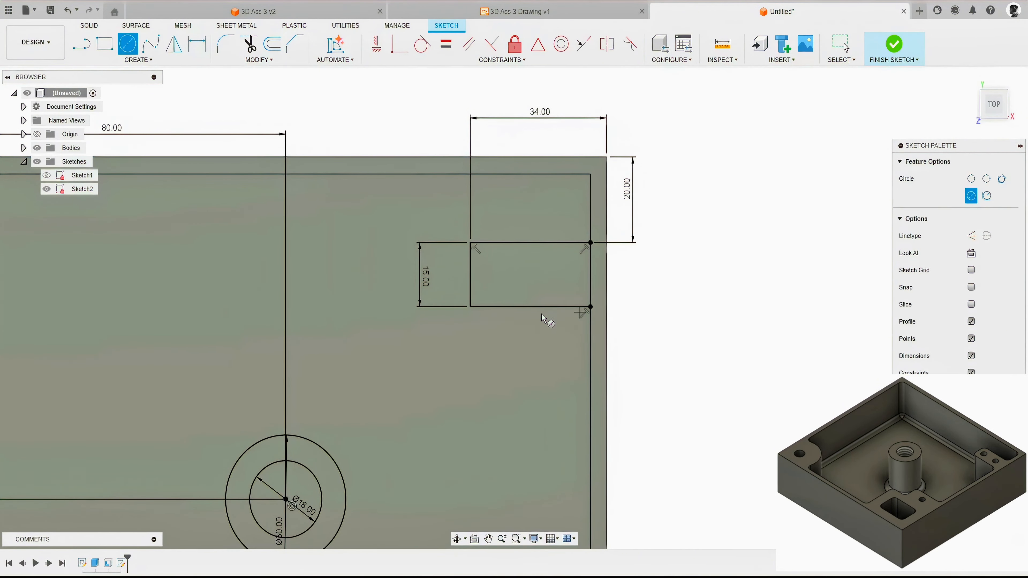
scroll(517, 304, "up", 3)
left_click(492, 245)
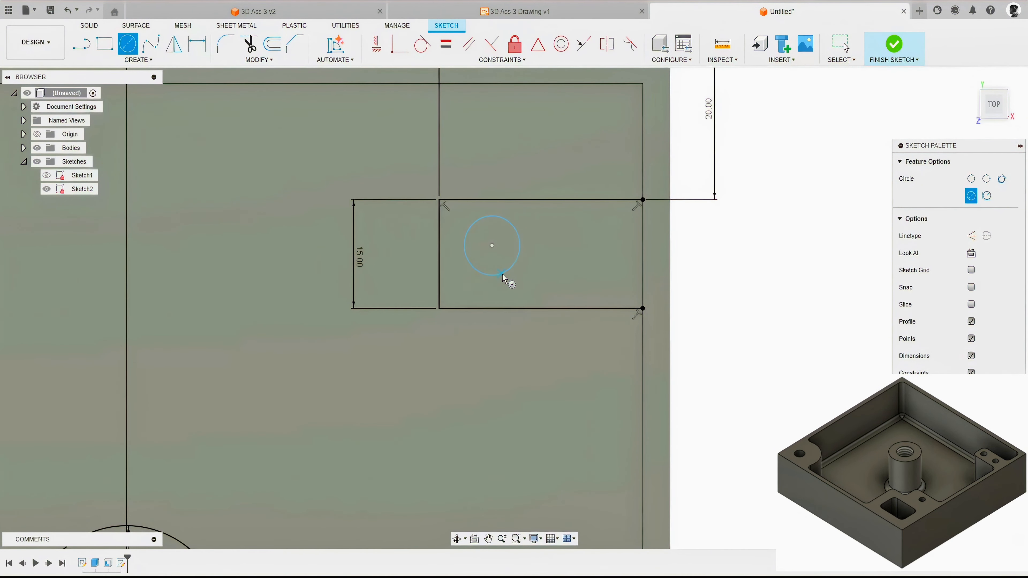
left_click(606, 246)
left_click(598, 271)
Step: Constrain the two small circles' centres horizontally to each other and to the midpoint of the outline's vertical side
left_click(378, 47)
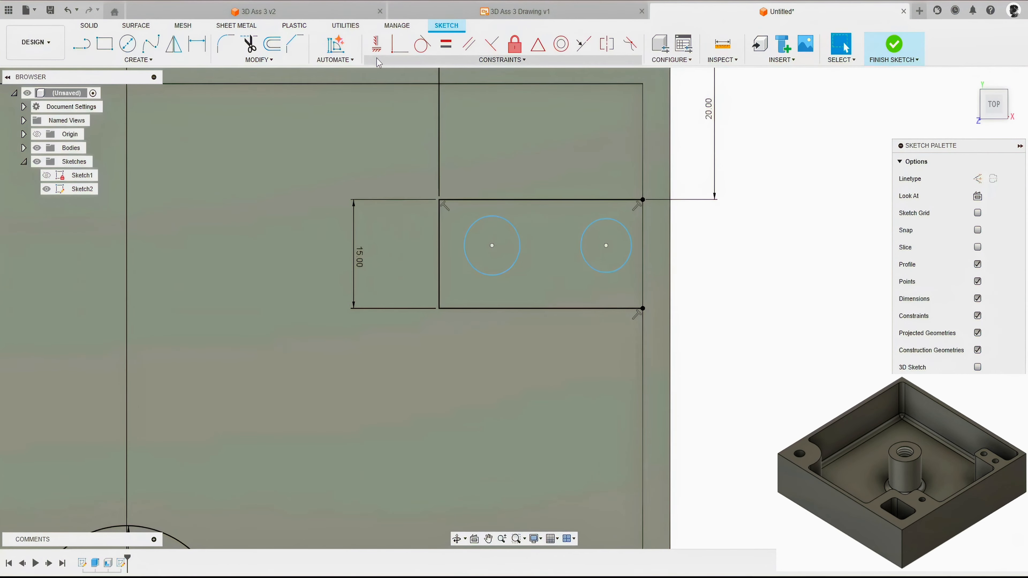
left_click(492, 246)
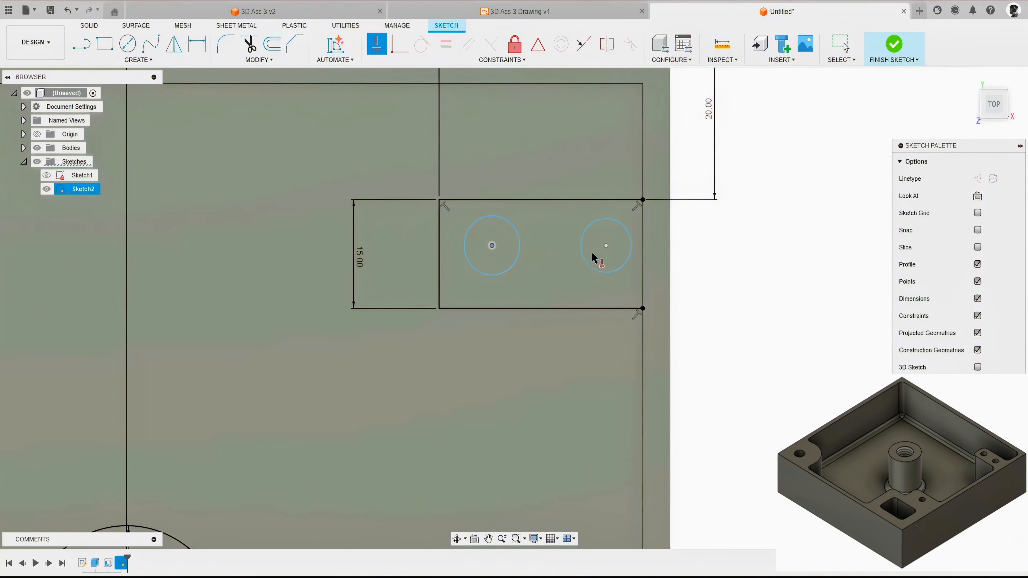
left_click(606, 245)
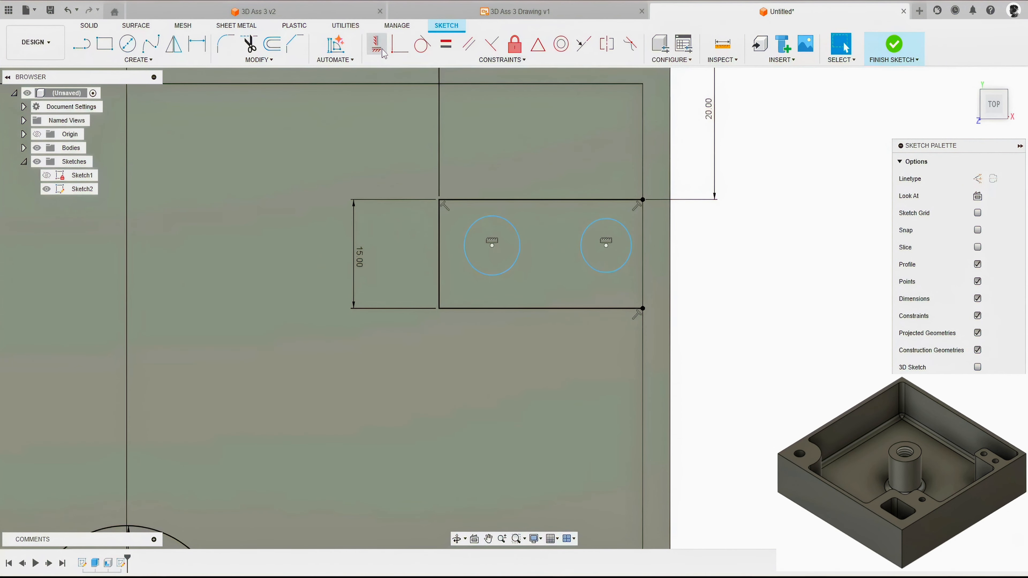
left_click(380, 48)
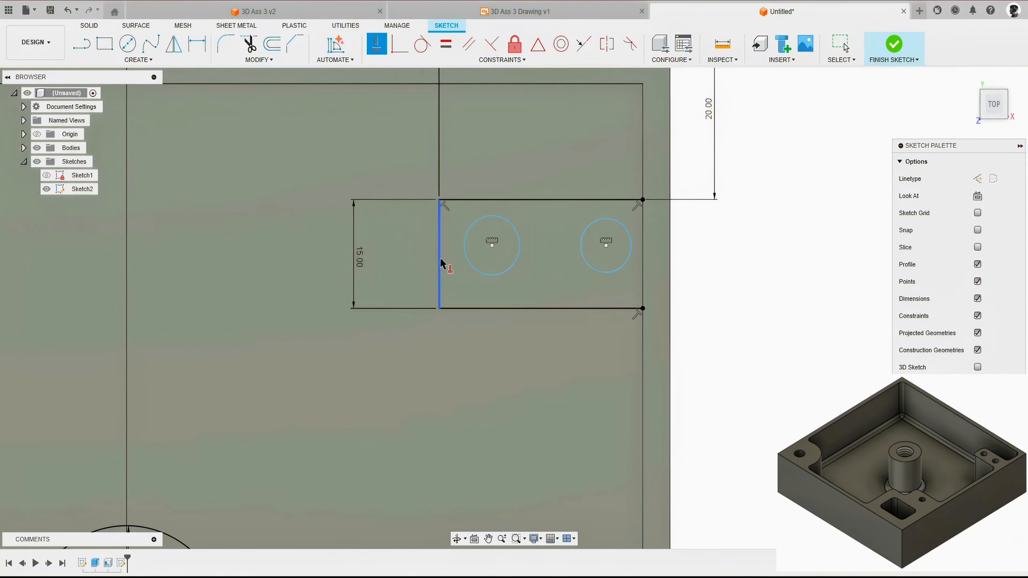
left_click(493, 245)
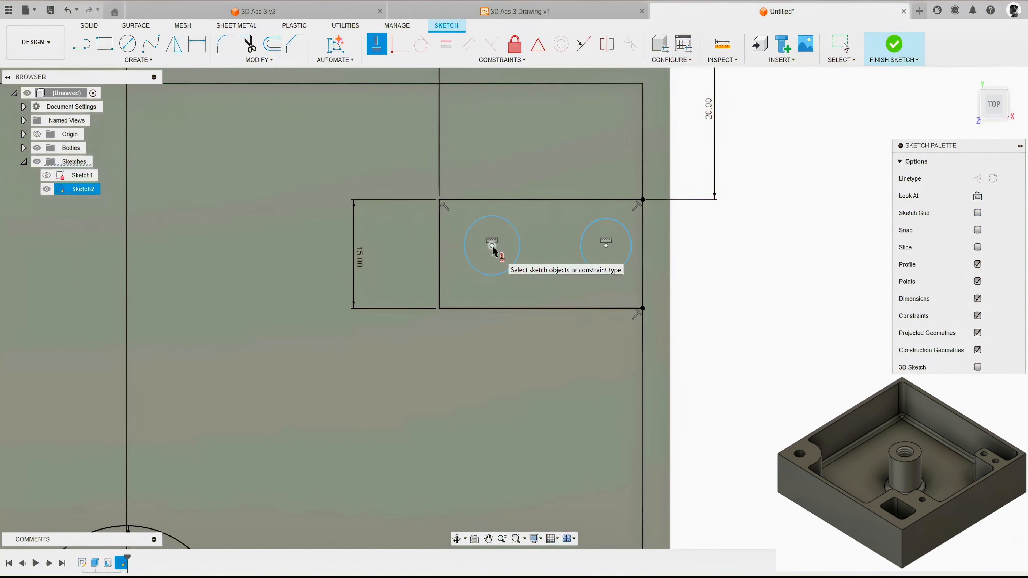
left_click(440, 254)
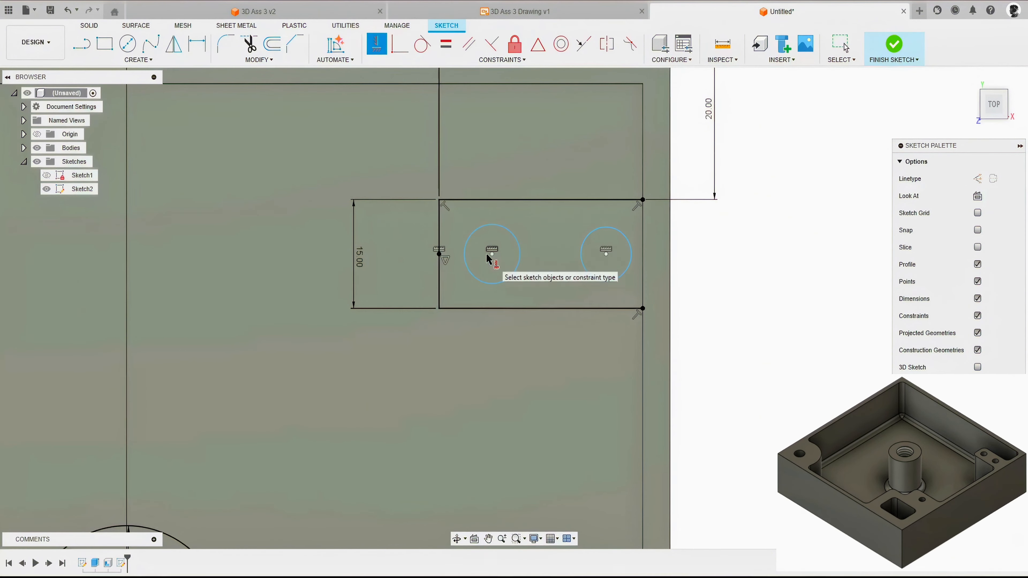
Step: Dimension the right small circle's centre 12 mm from the box's outer right edge
key("Escape")
scroll(423, 269, "down", 2)
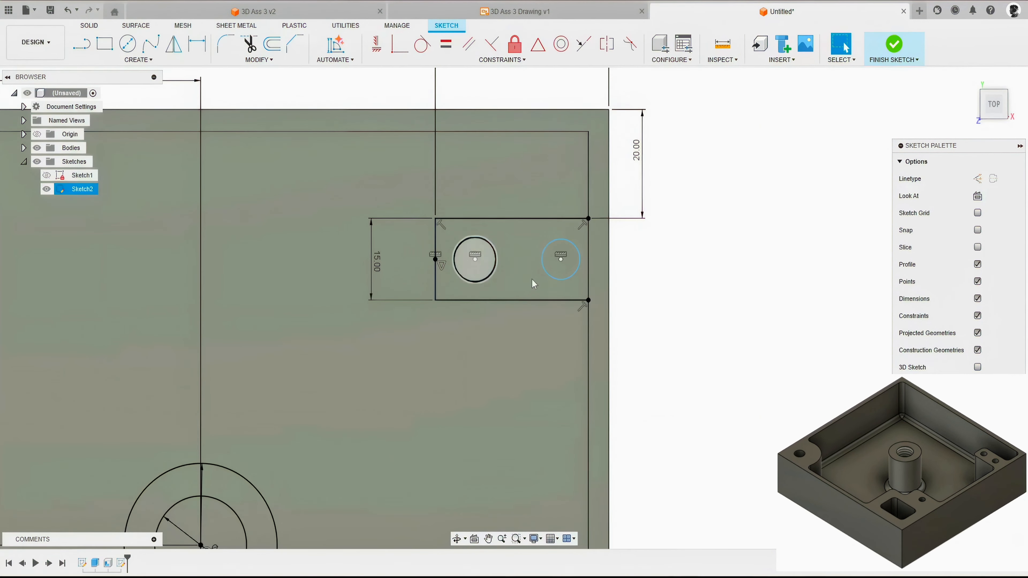
middle_click_drag(659, 245, 654, 294)
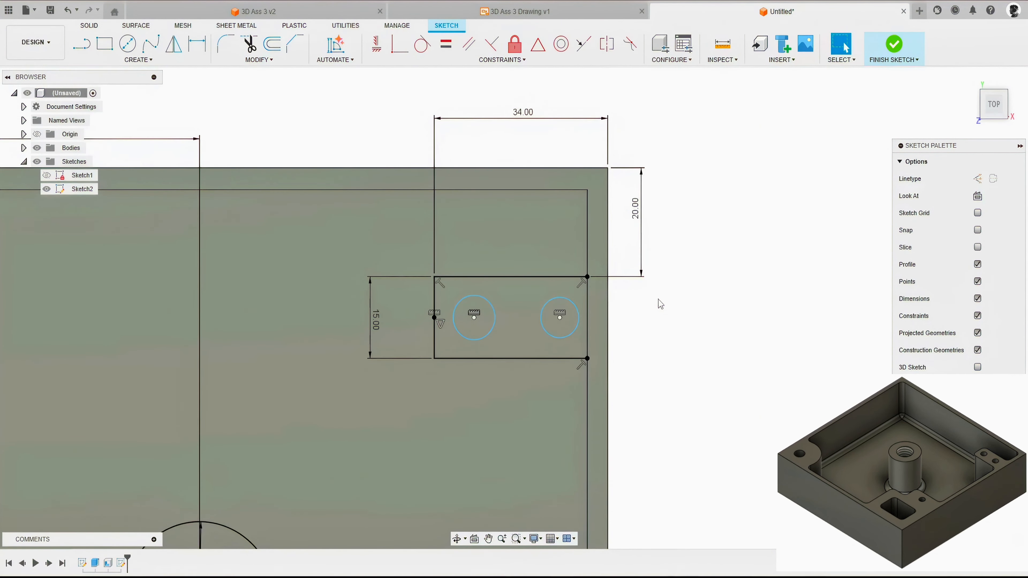
key("d")
left_click(575, 311)
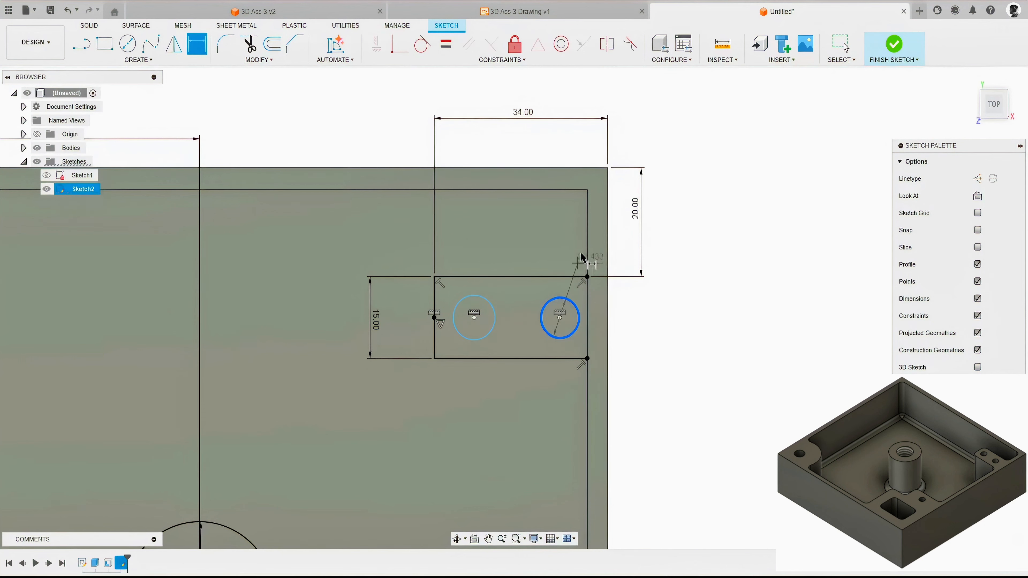
left_click(608, 229)
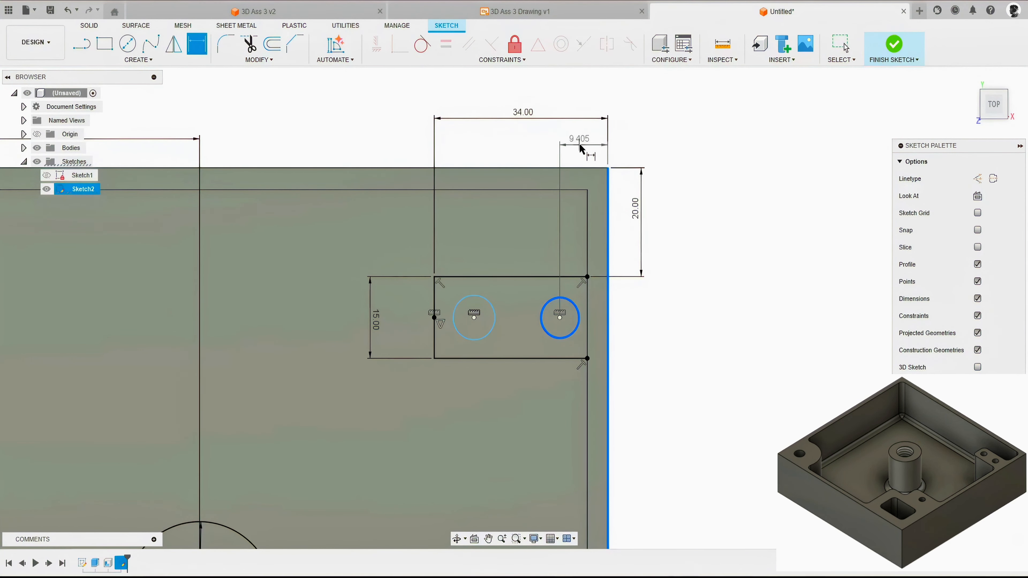
left_click(579, 143)
type("12")
key("Return")
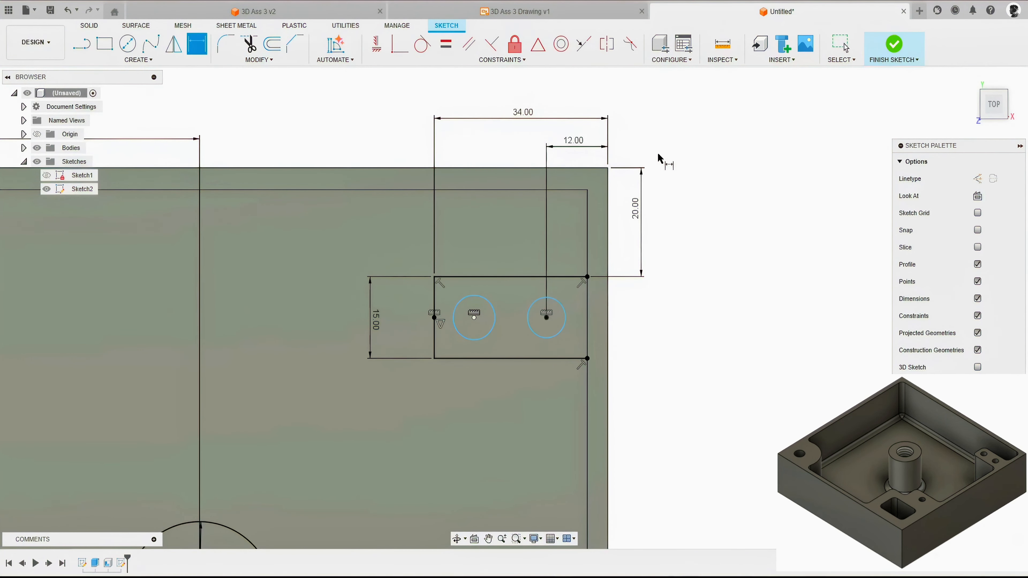
Step: Dimension the left small circle's centre 27 mm from the box's outer right edge
left_click(491, 312)
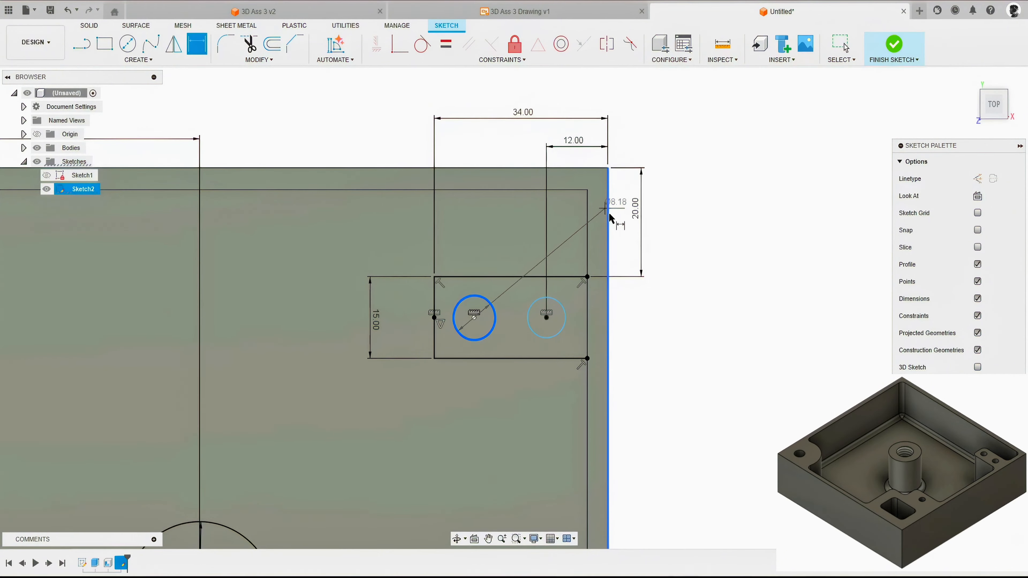
left_click(608, 203)
left_click(528, 137)
type("27")
key("Return")
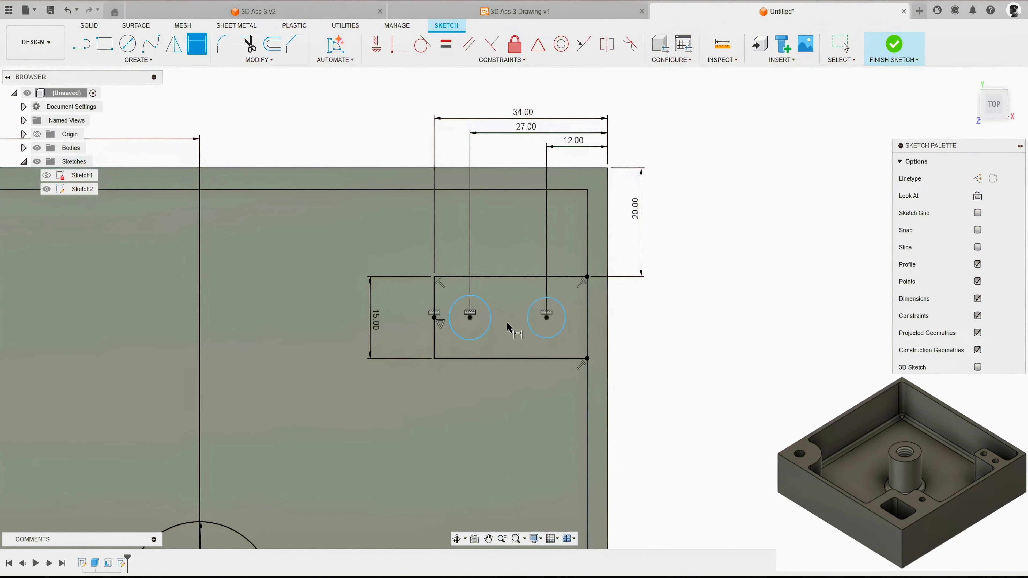
Step: Dimension the left small circle's diameter as 6 mm and constrain the right small circle to equal size
left_click(482, 334)
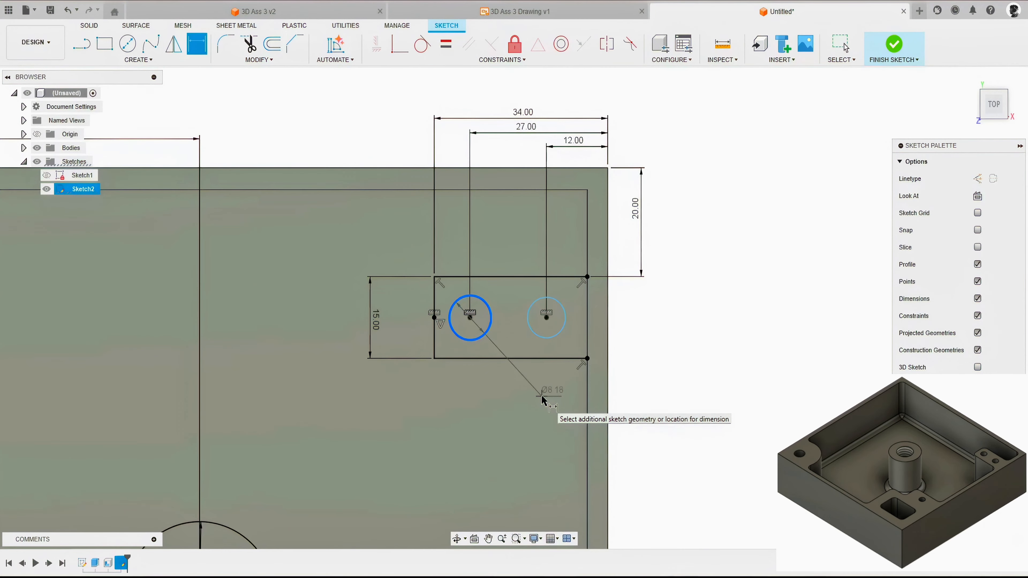
left_click(650, 398)
type("6")
key("Return")
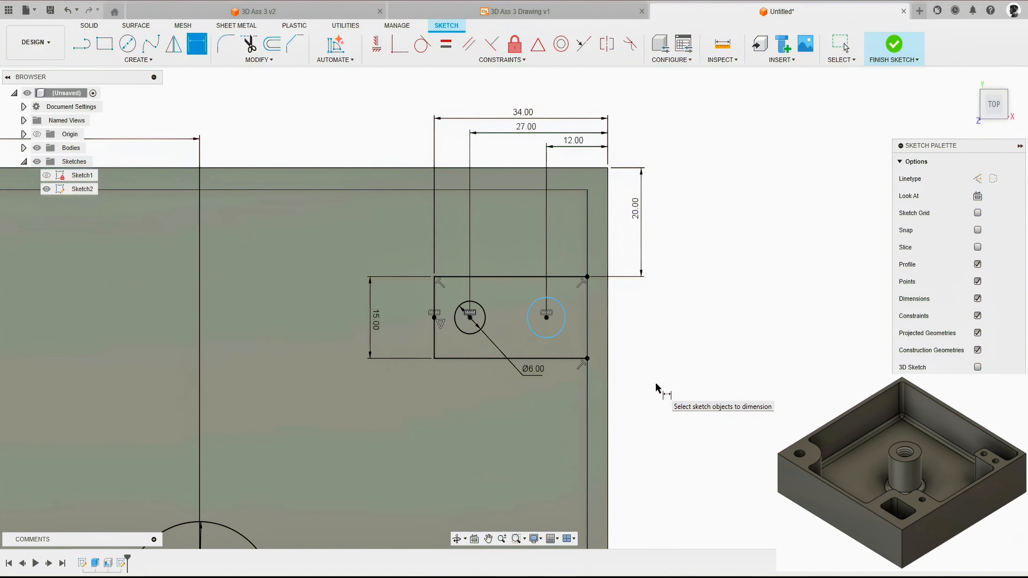
left_click(447, 46)
left_click(484, 321)
left_click(529, 324)
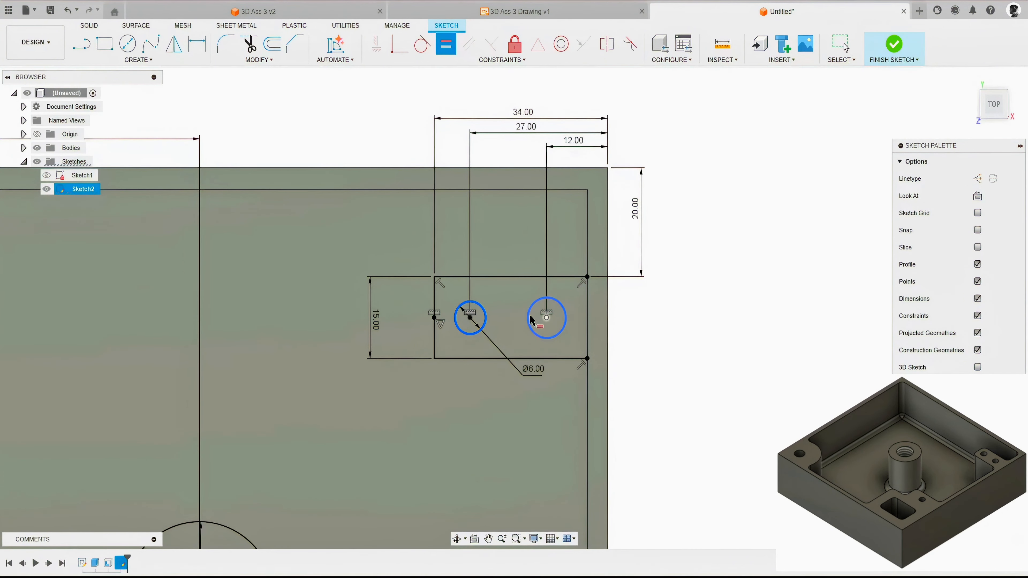
key("Escape")
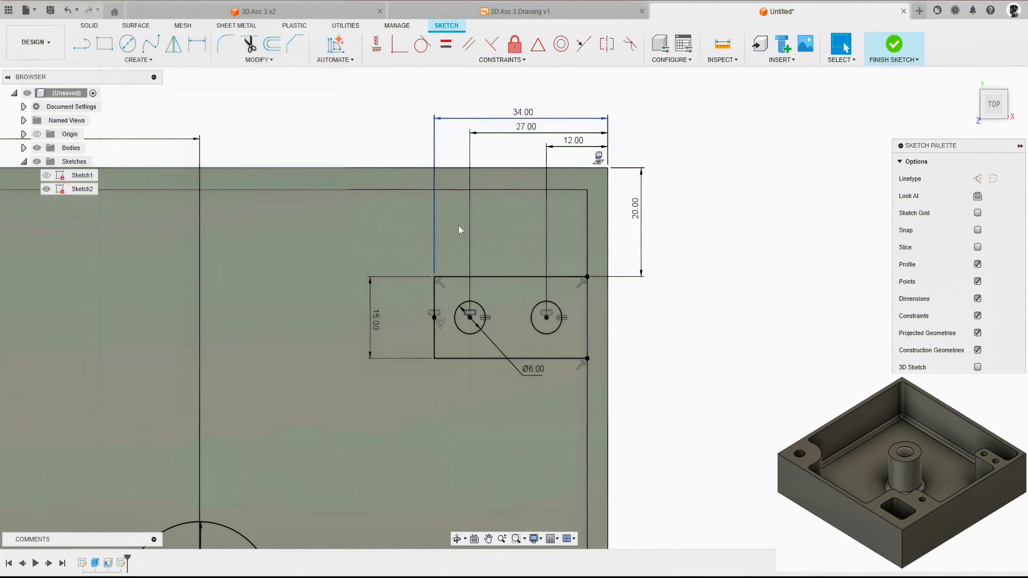
Step: Examine the sketched circles and rectangular outline on the box from above and at an oblique angle
scroll(626, 122, "down", 3)
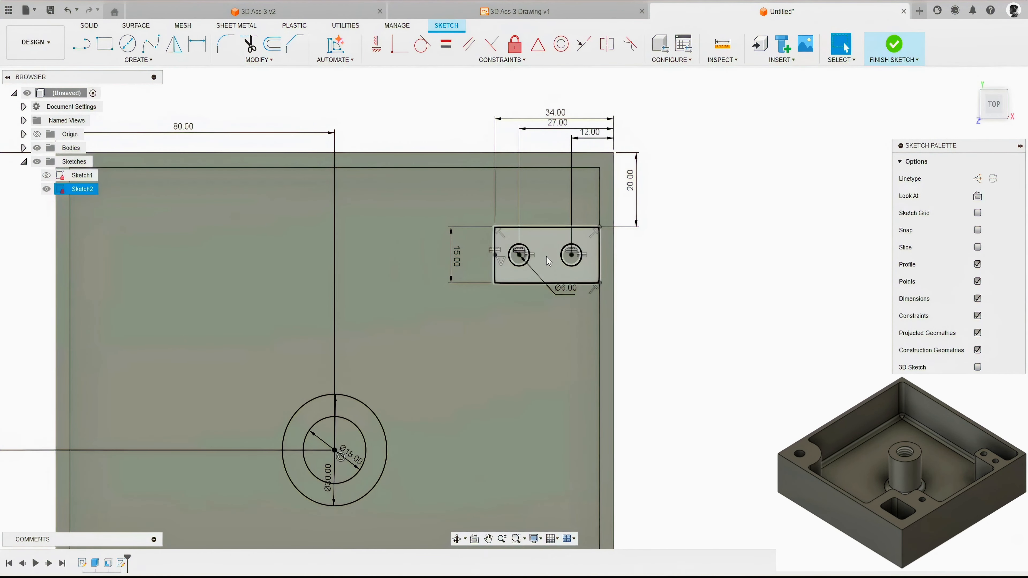
scroll(666, 281, "down", 4)
scroll(672, 322, "up", 3)
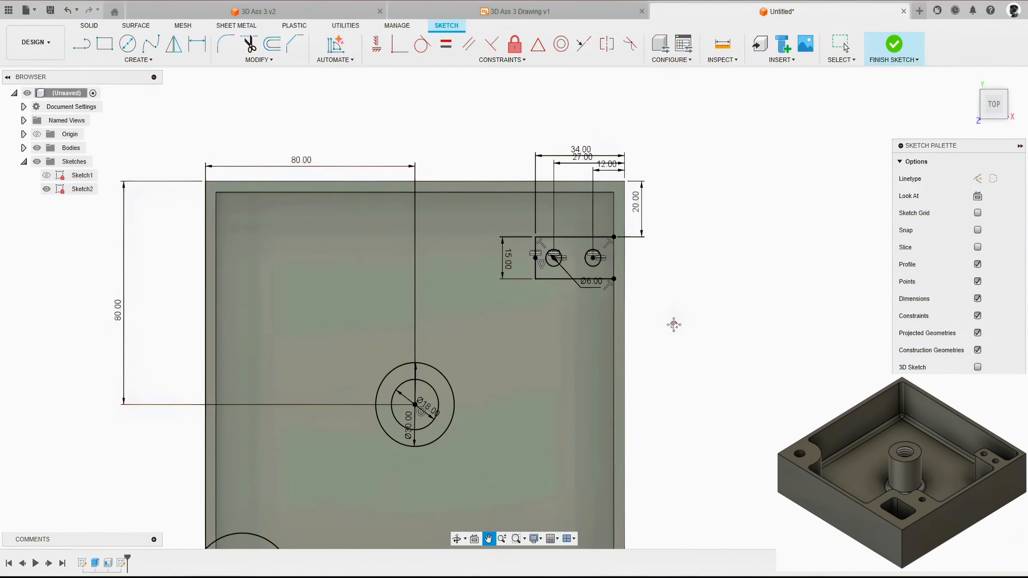
middle_click_drag(666, 302, 631, 275, "shift")
scroll(599, 235, "up", 5)
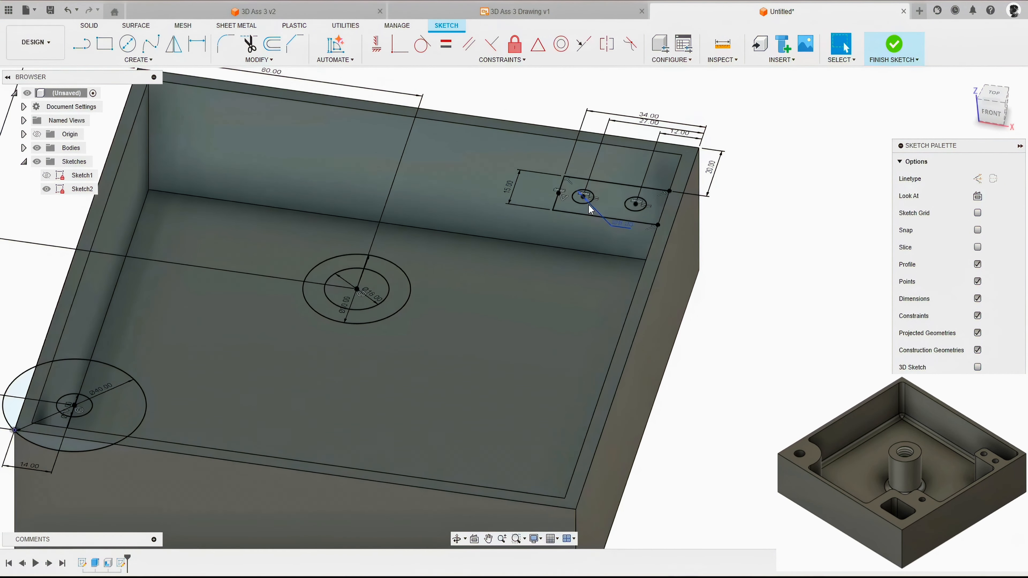
scroll(447, 257, "down", 3)
scroll(355, 306, "up", 6)
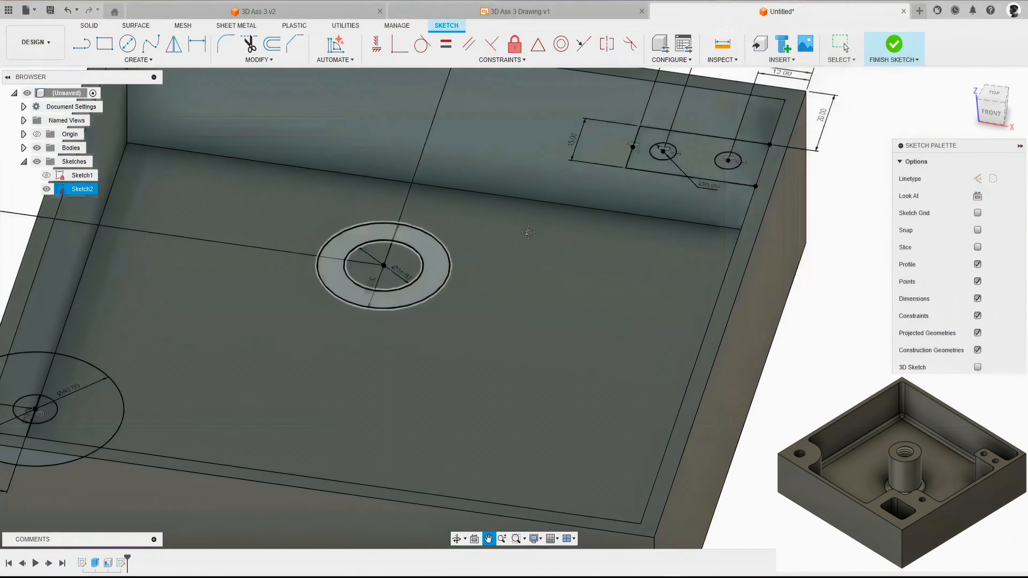
scroll(264, 363, "down", 5)
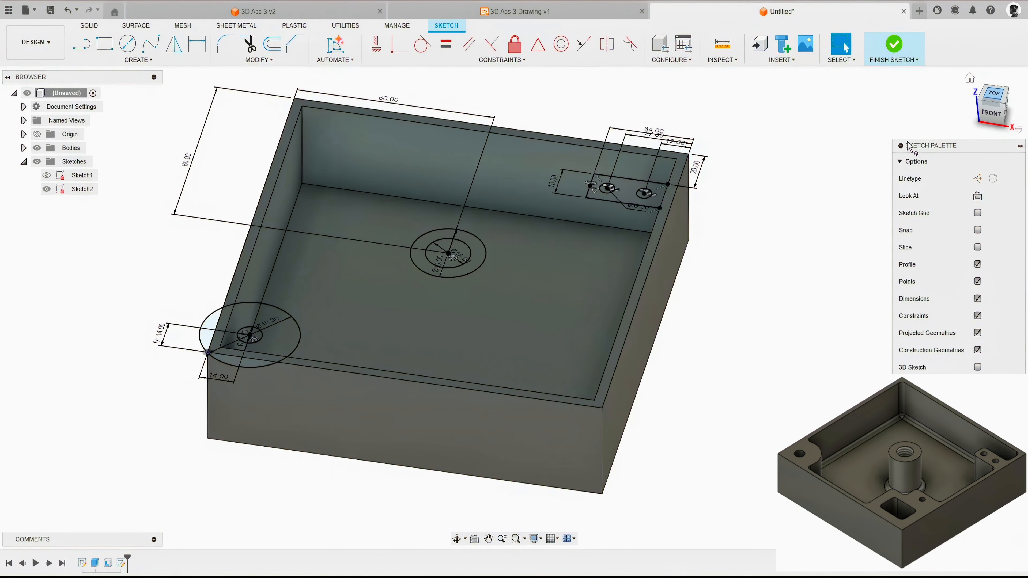
Step: Draw a four-segment stepped outline from the box's inner right edge to its inner lower edge, with the last vertical segment about 29 mm long
scroll(567, 445, "up", 3)
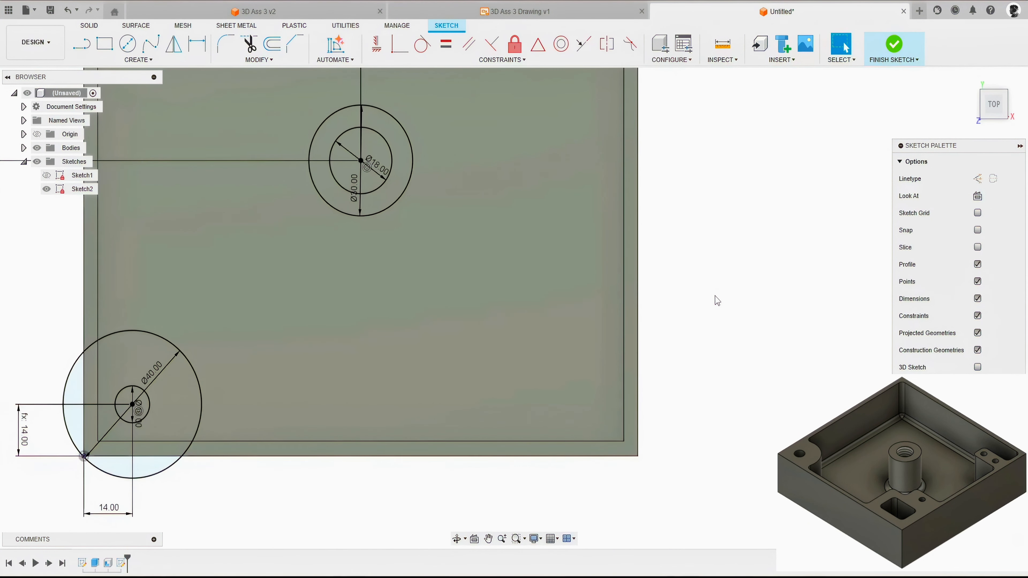
key("l")
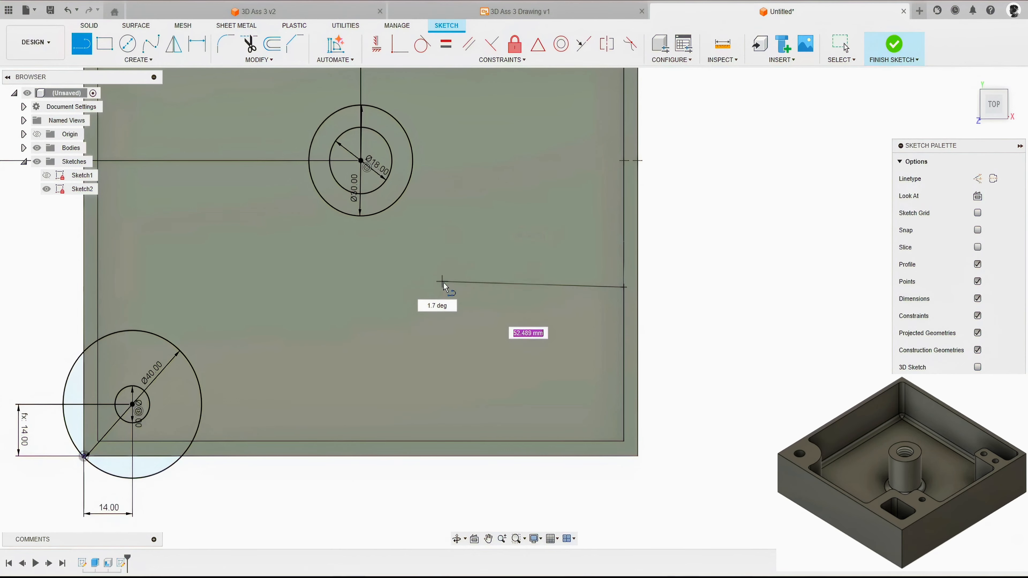
left_click(456, 288)
left_click(456, 335)
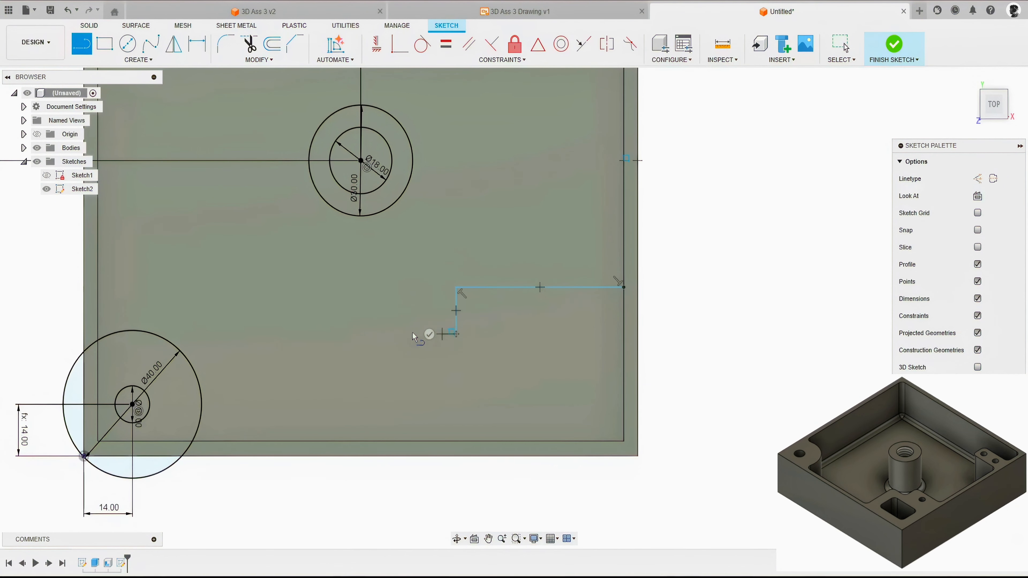
left_click(398, 334)
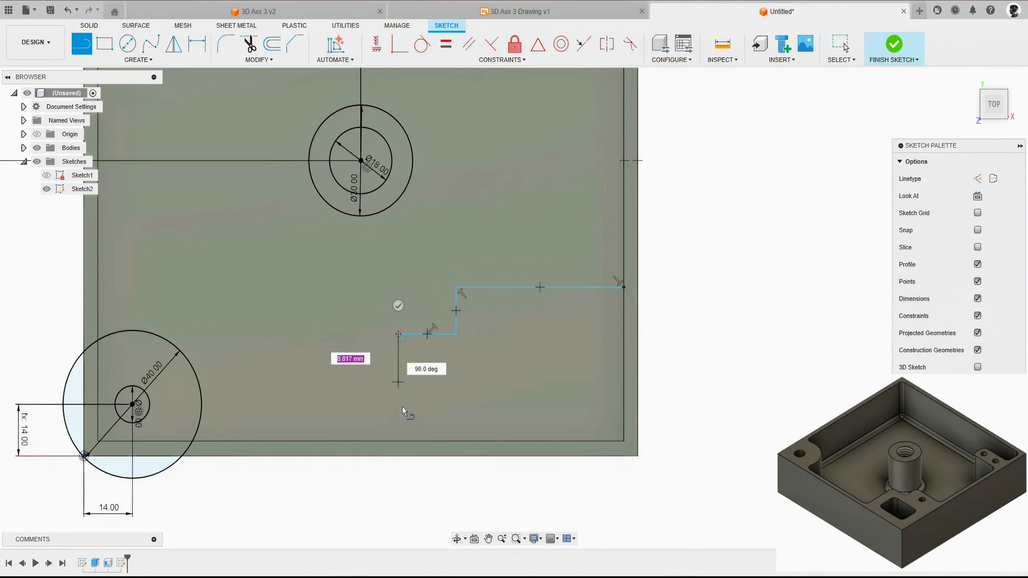
left_click(398, 441)
key("Escape")
Step: Dimension the stepped outline's upper corner point 34 mm from the box's outer right edge
key("d")
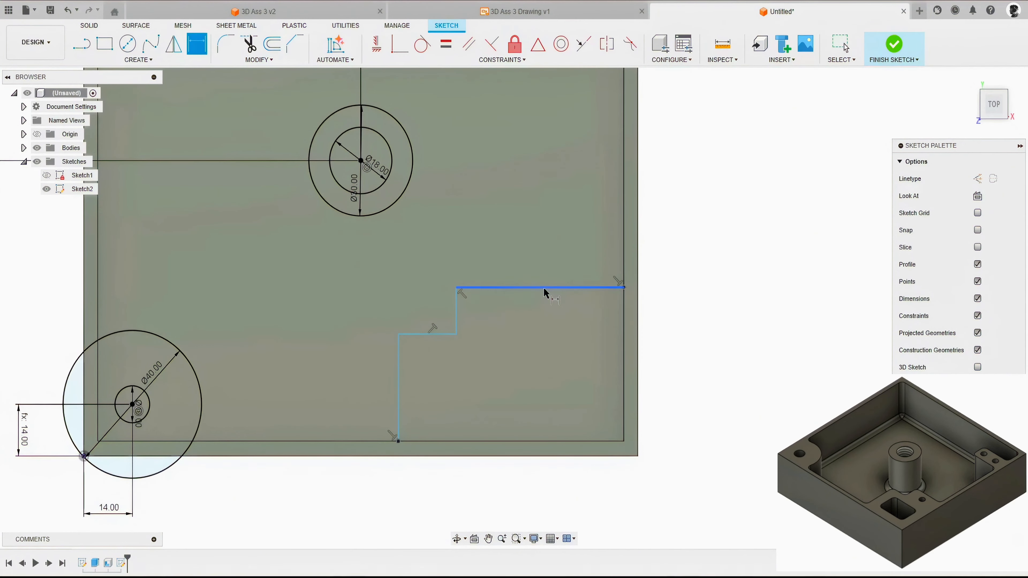
left_click(455, 289)
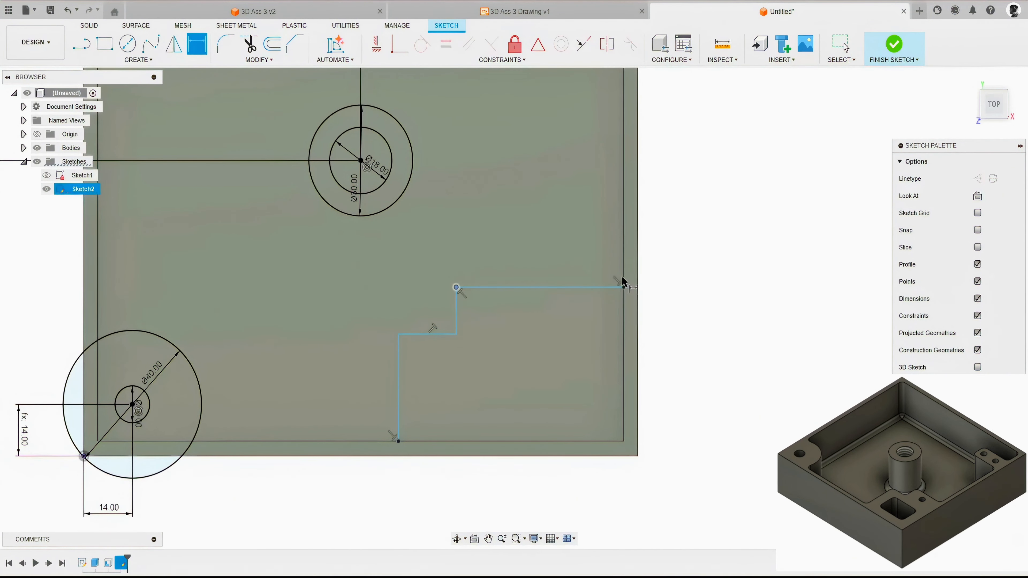
left_click(638, 286)
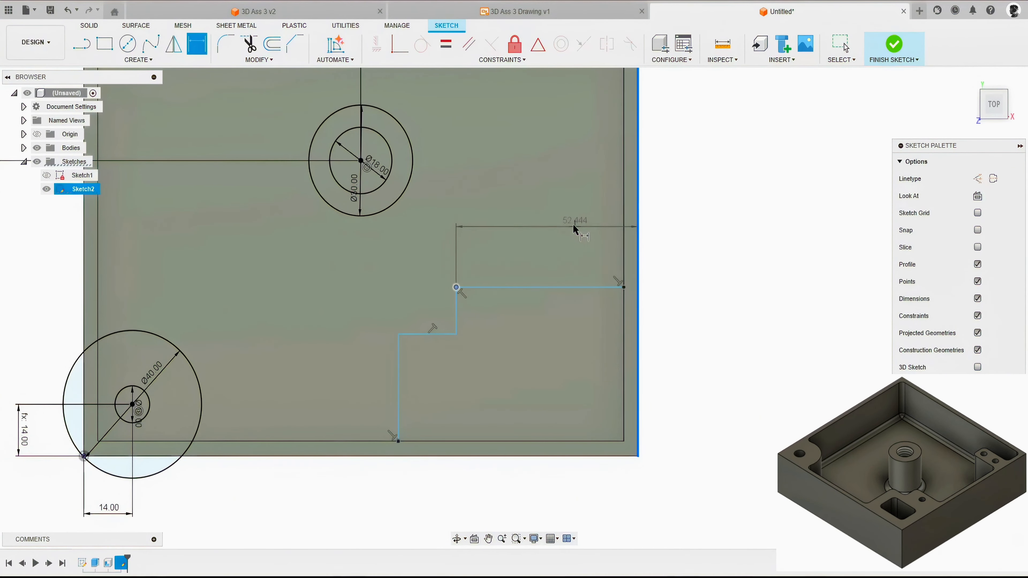
left_click(556, 218)
type("34")
key("Return")
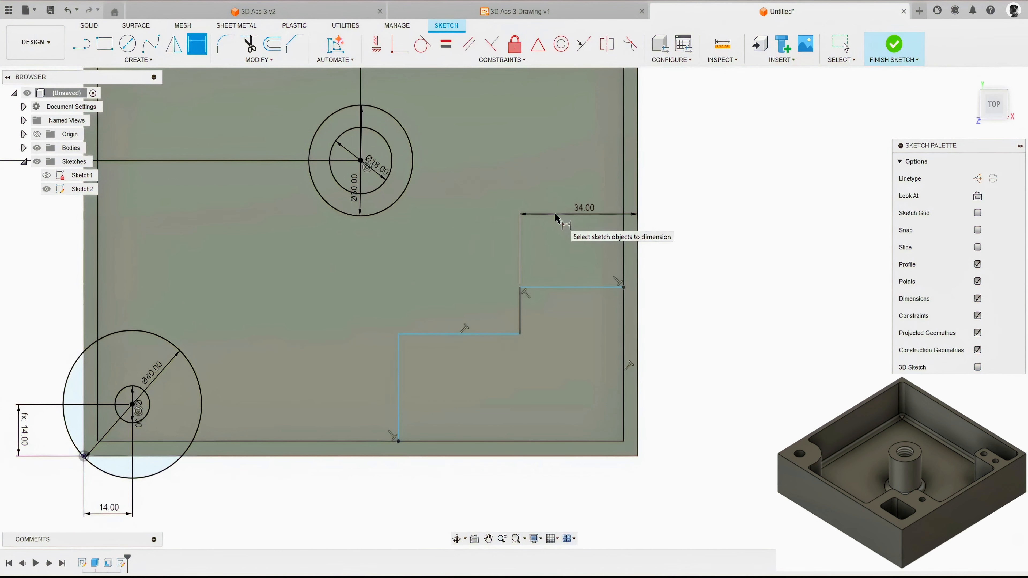
Step: Dimension the stepped outline's upper vertical side as 15 mm and its lower vertical side as 38 mm
scroll(443, 287, "up", 2)
left_click(550, 320)
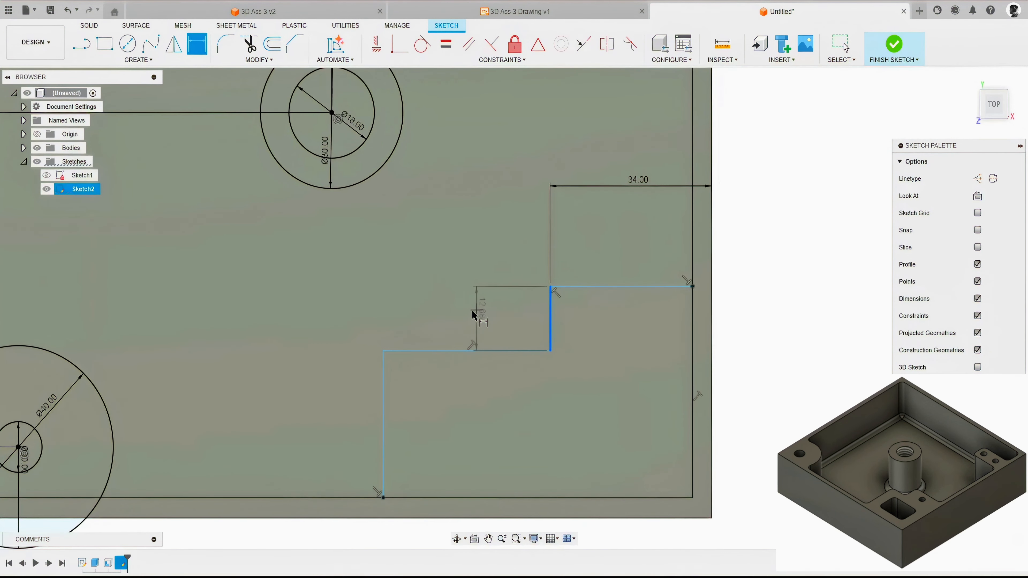
left_click(467, 280)
type("15")
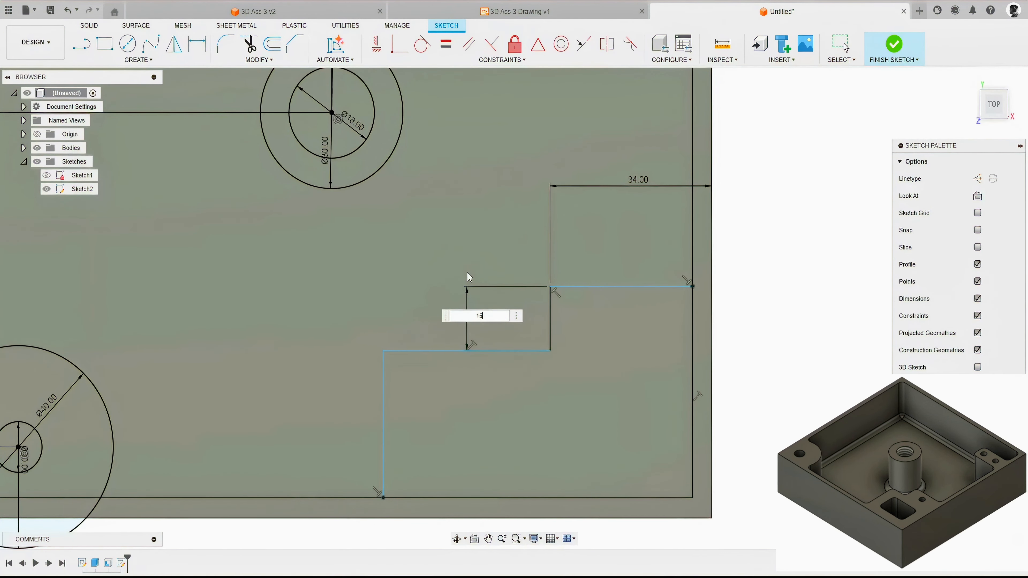
key("Return")
left_click(384, 401)
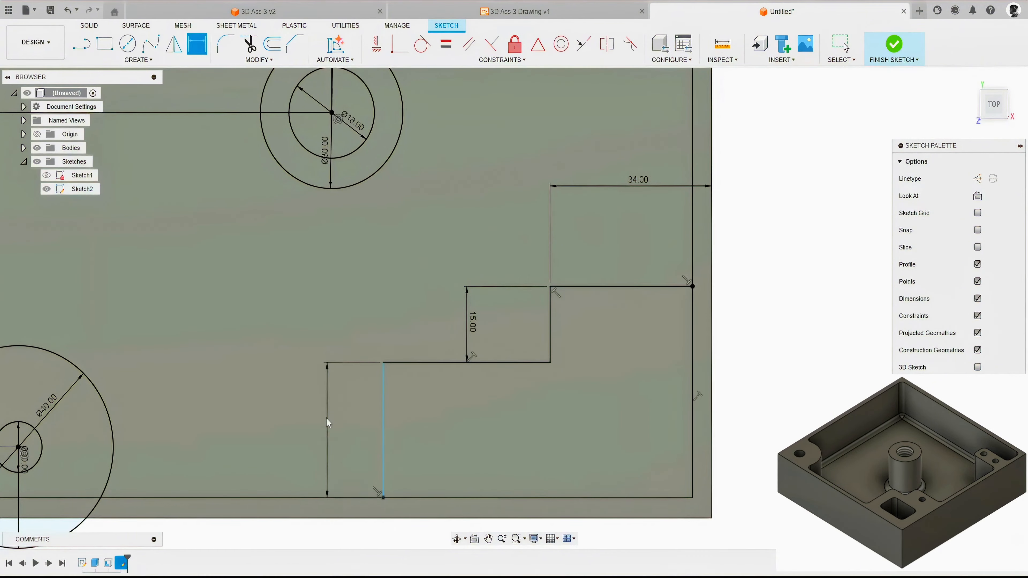
left_click(329, 350)
type("38")
key("Return")
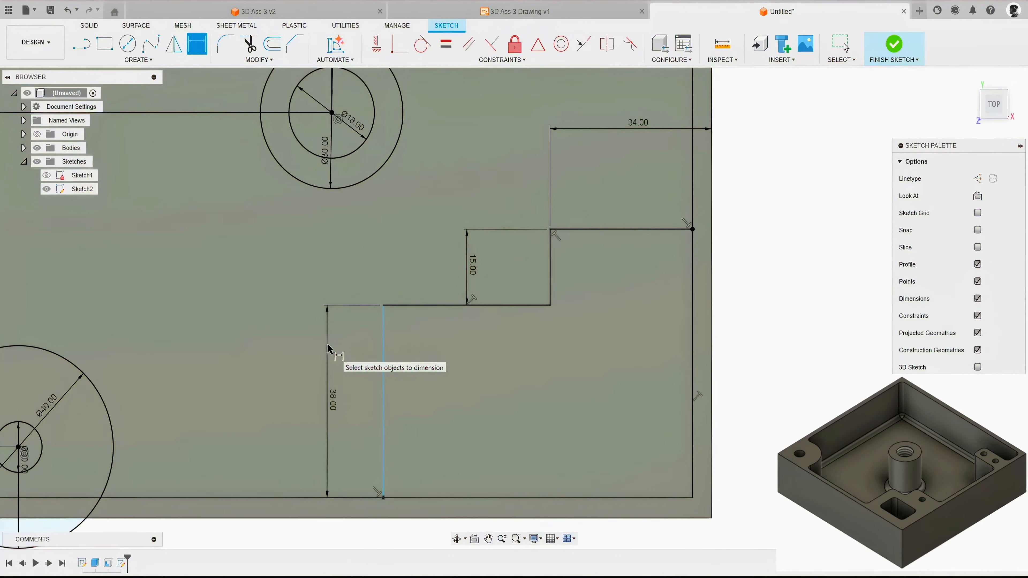
Step: Dimension the stepped outline's lower vertical side 50 mm from the box's outer right edge
scroll(415, 324, "down", 2)
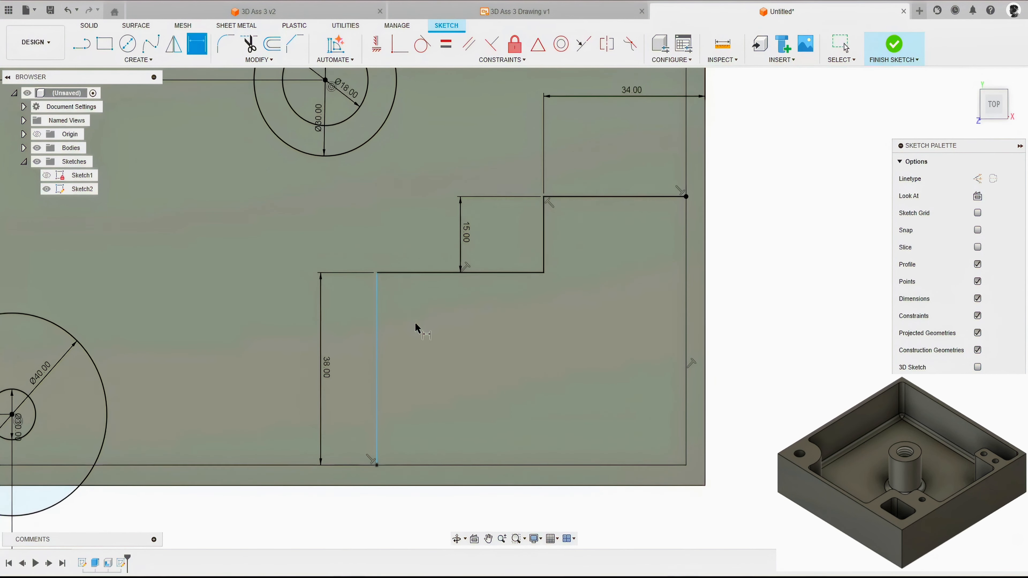
left_click(382, 399)
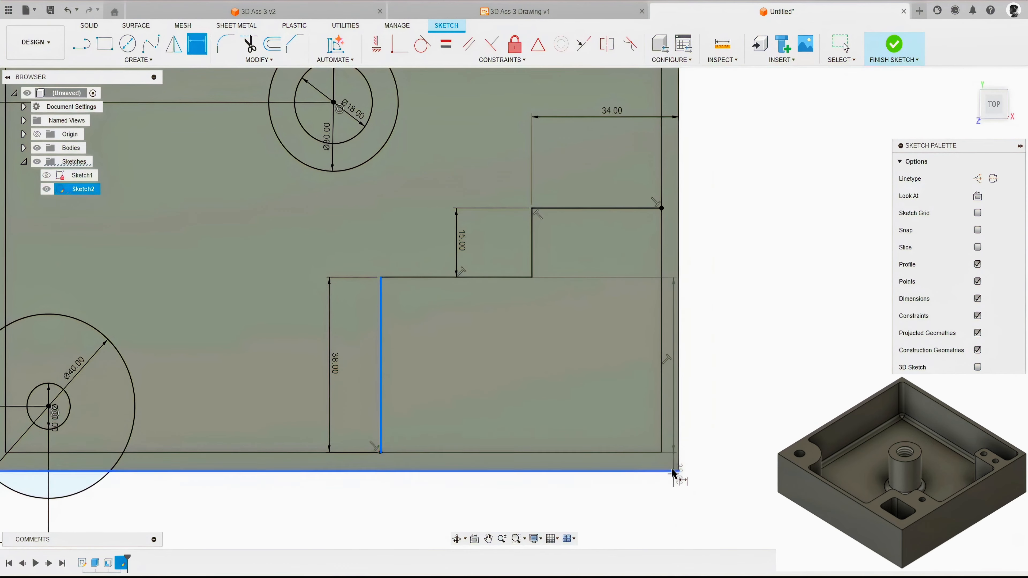
left_click(680, 448)
left_click(705, 510)
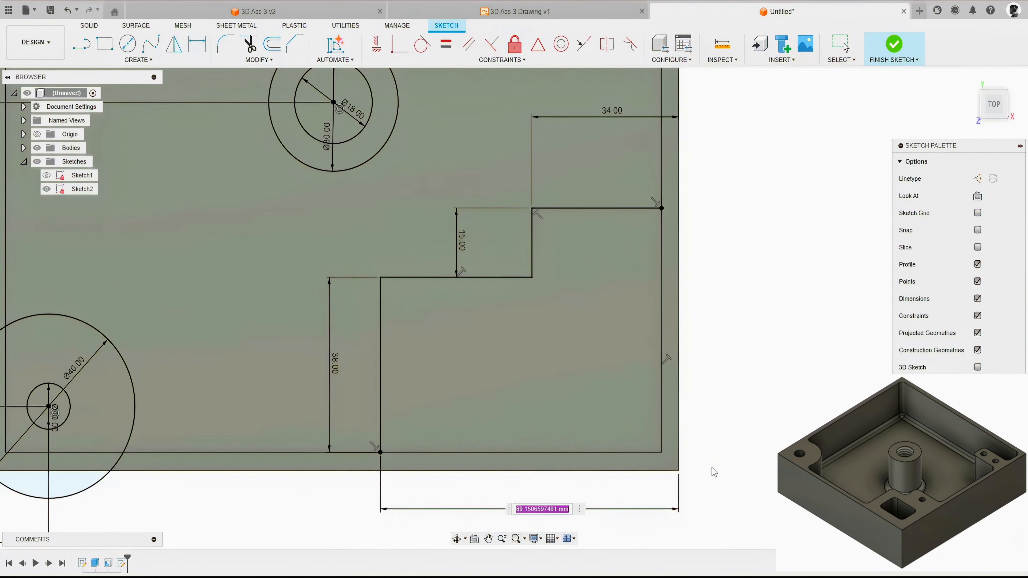
type("50")
key("Return")
Step: Draw a 6 mm diameter circle inside the upper, narrower part of the stepped outline
scroll(759, 456, "down", 1)
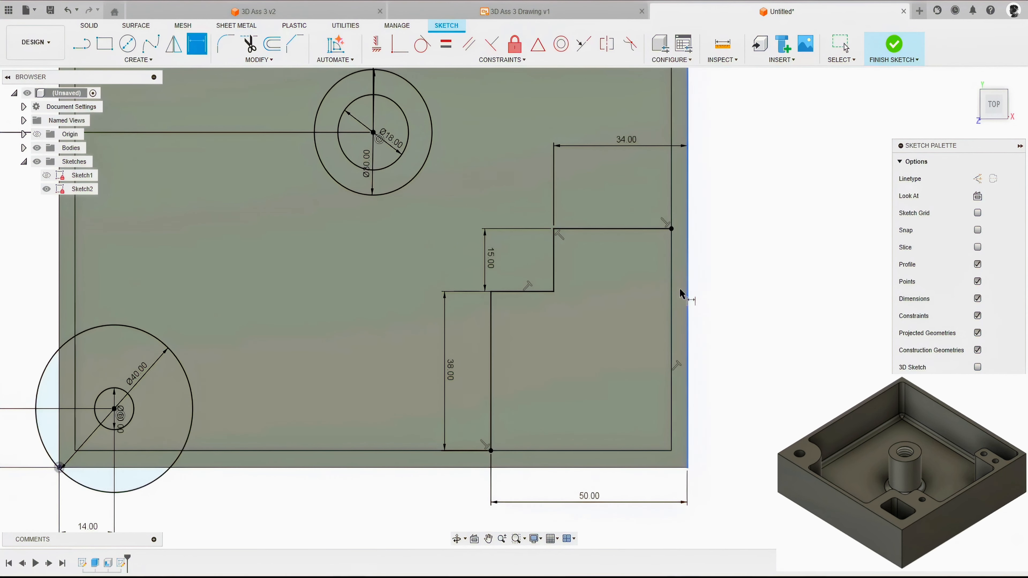
middle_click_drag(769, 365, 705, 349)
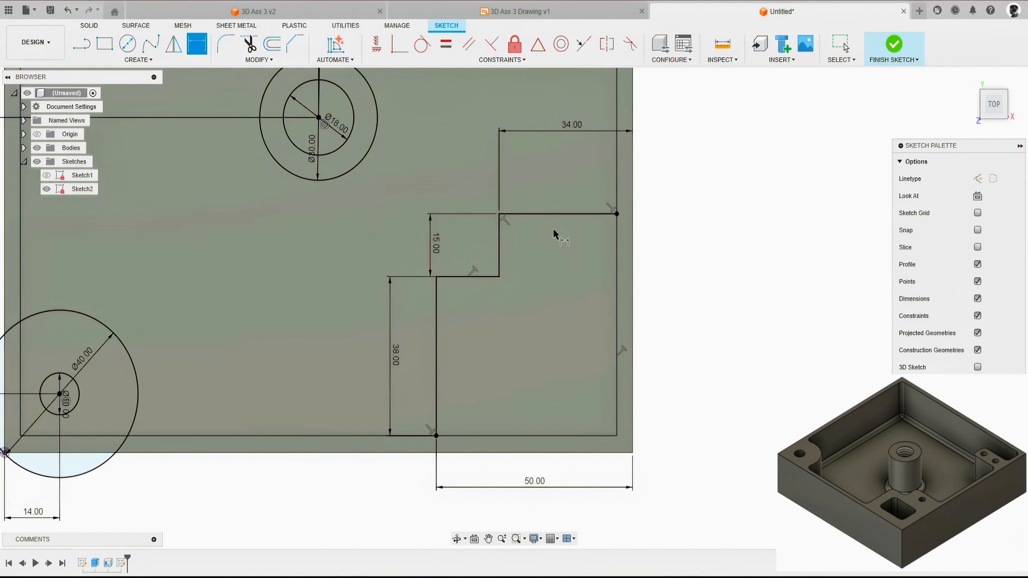
key("c")
scroll(545, 234, "up", 1)
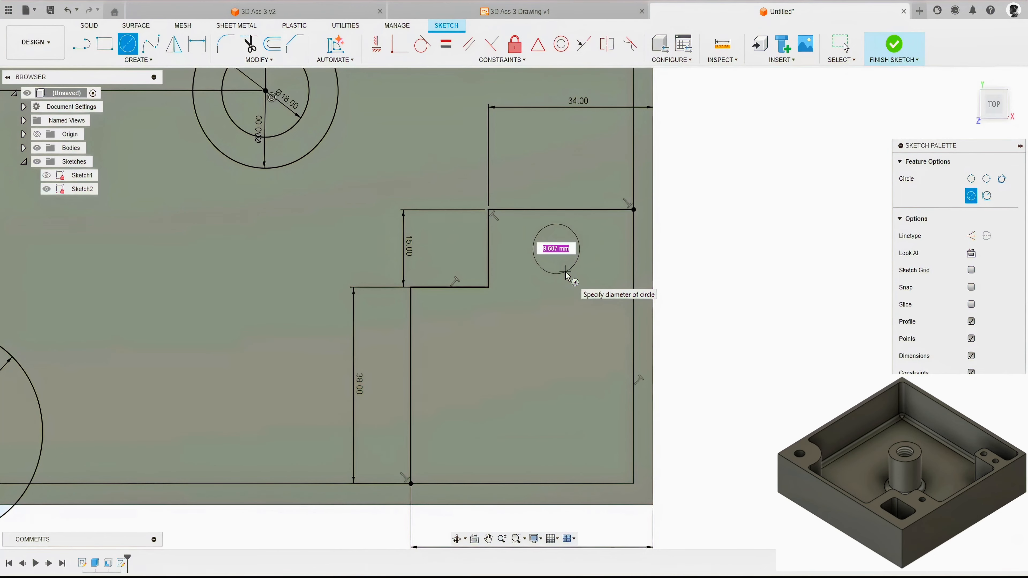
type("6")
key("Return")
key("Escape")
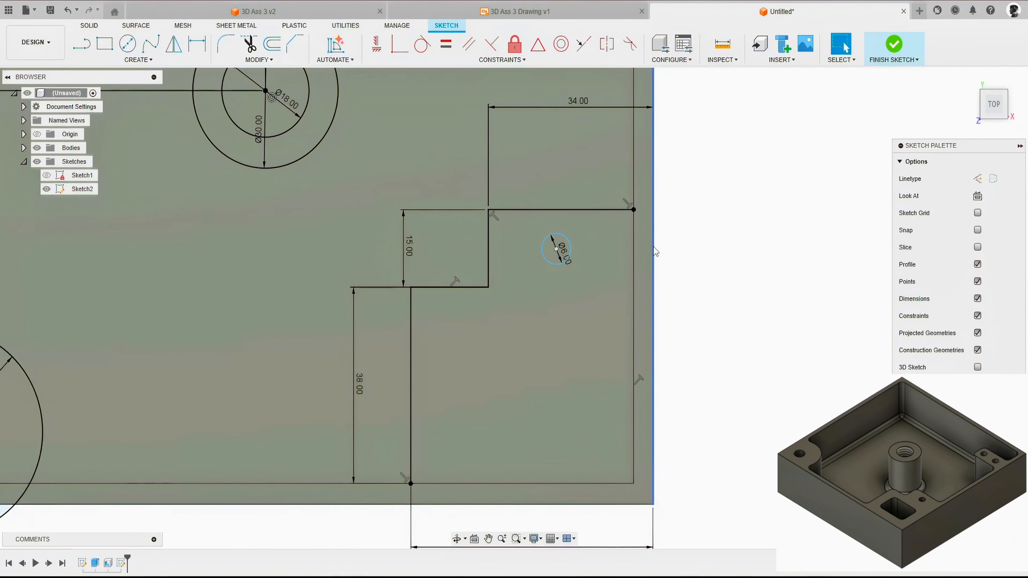
Step: Dimension the 6 mm circle's centre in the stepped outline 19 mm from the box's outer right edge
key("d")
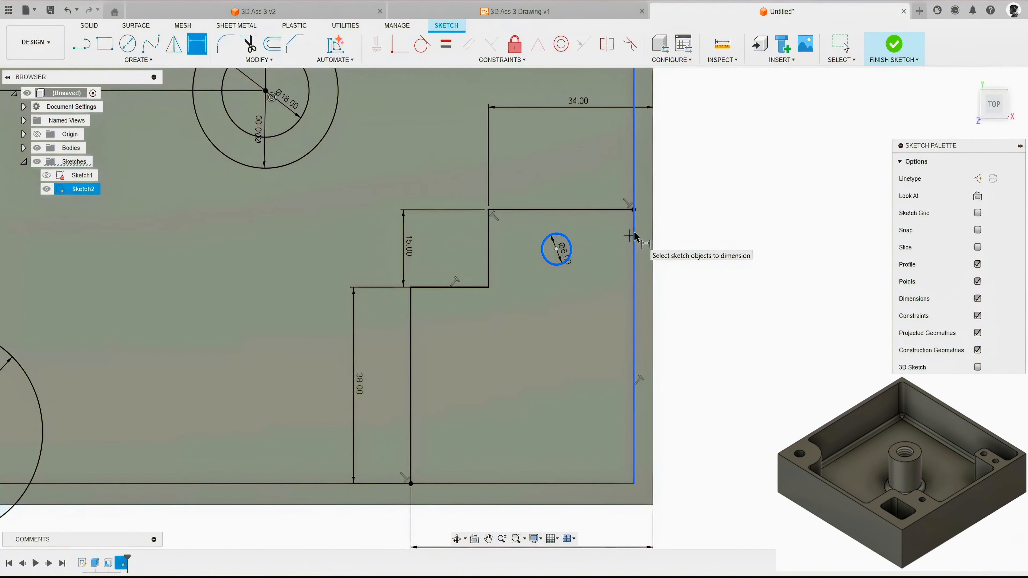
left_click(654, 225)
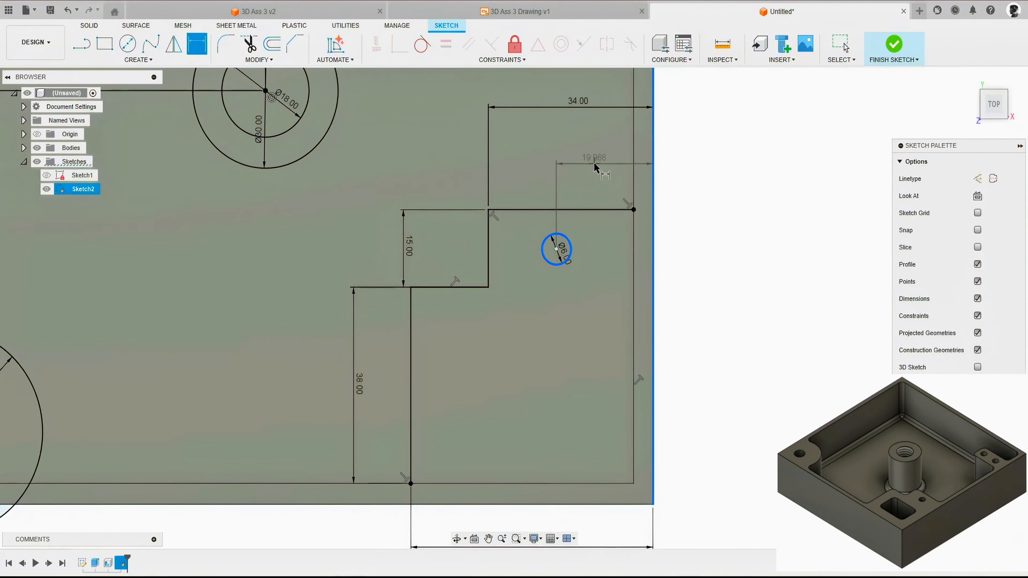
left_click(593, 163)
type("19")
key("Return")
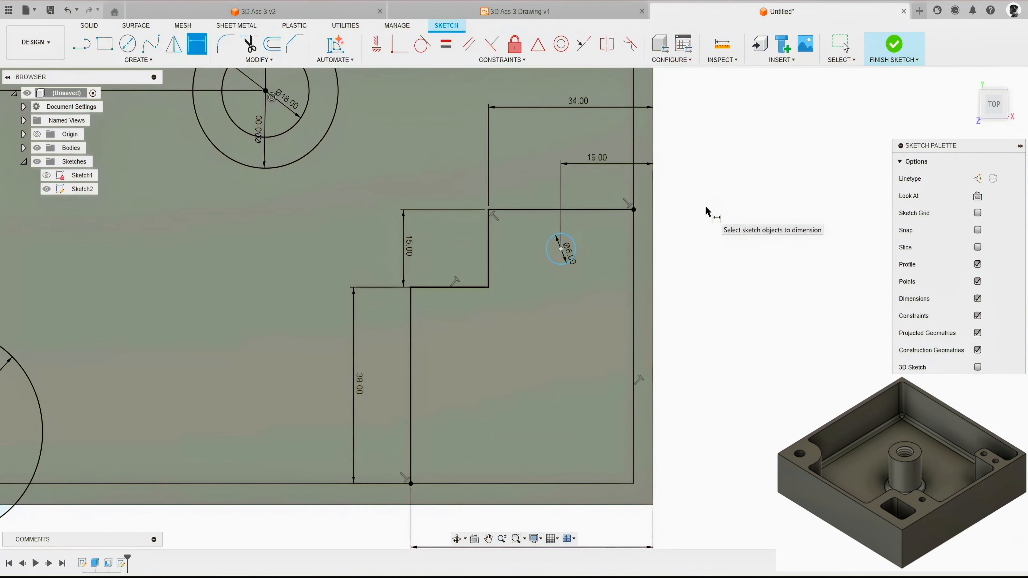
Step: Dimension the same circle's centre 8 mm below the stepped outline's uppermost edge
left_click(575, 260)
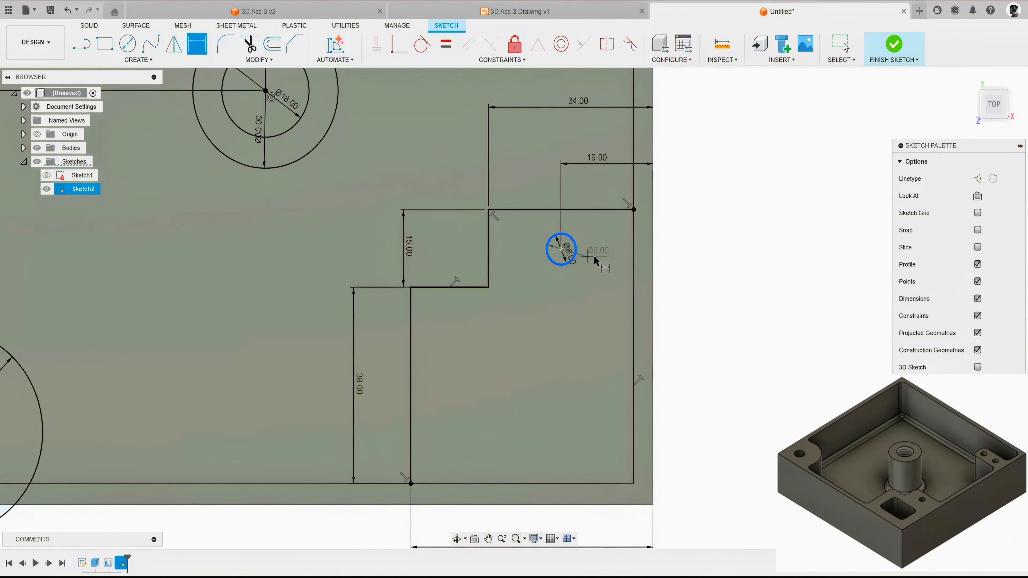
left_click(608, 210)
left_click(681, 228)
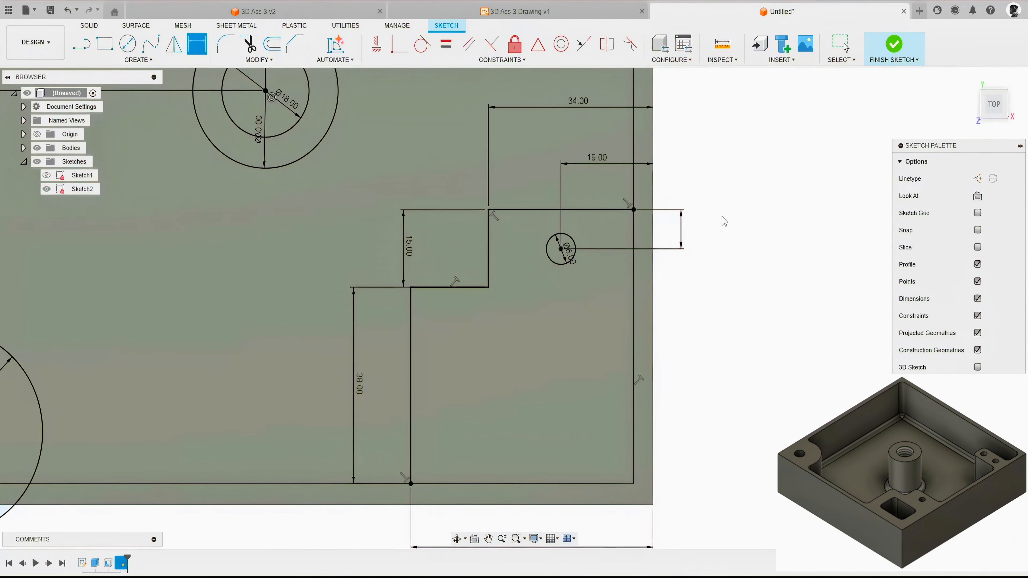
type("8")
key("Return")
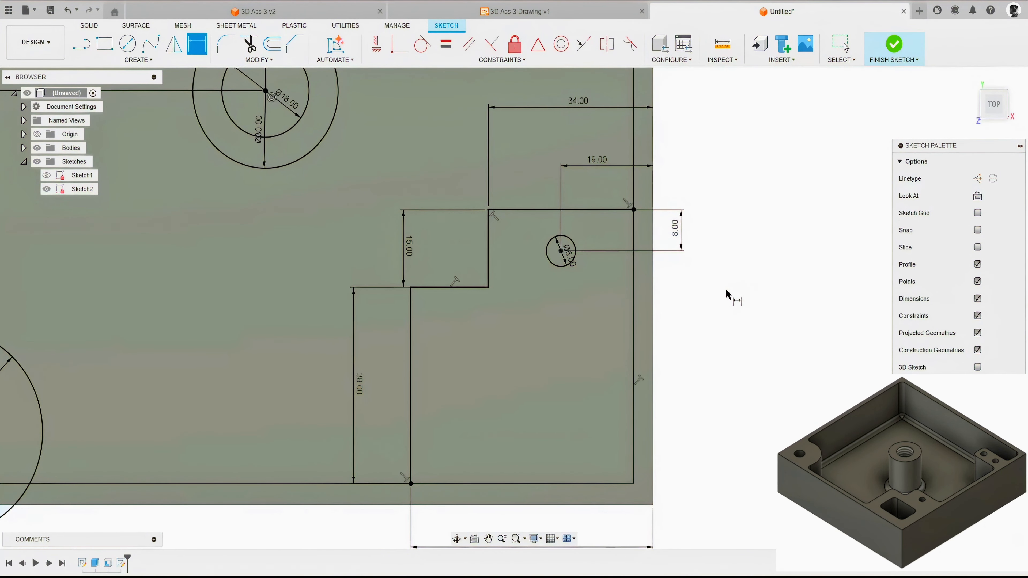
Step: Draw a rectangle about 29.6 by 21.3 mm inside the lower, wider part of the stepped outline
middle_click_drag(726, 293, 717, 205)
key("r")
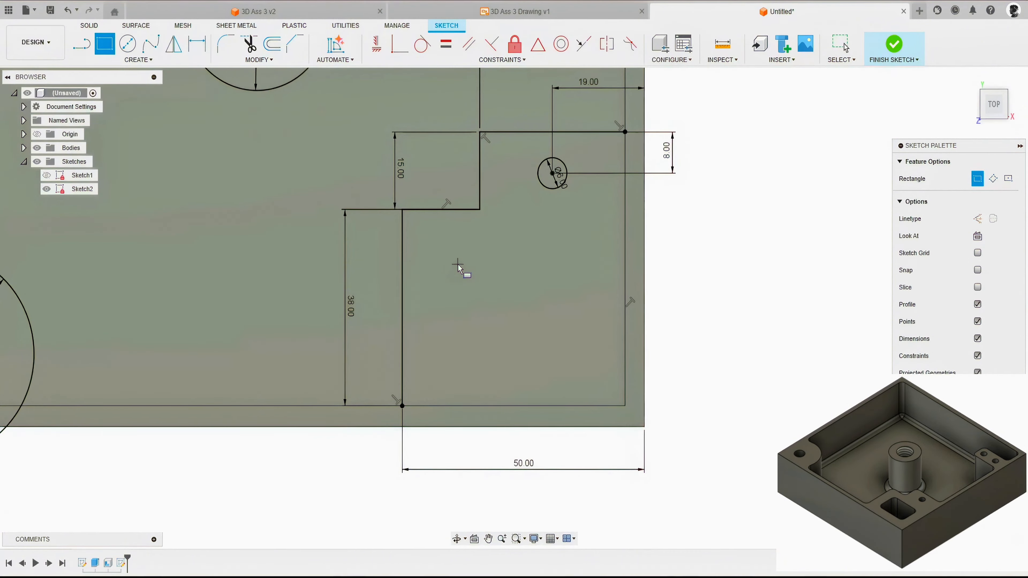
left_click(450, 256)
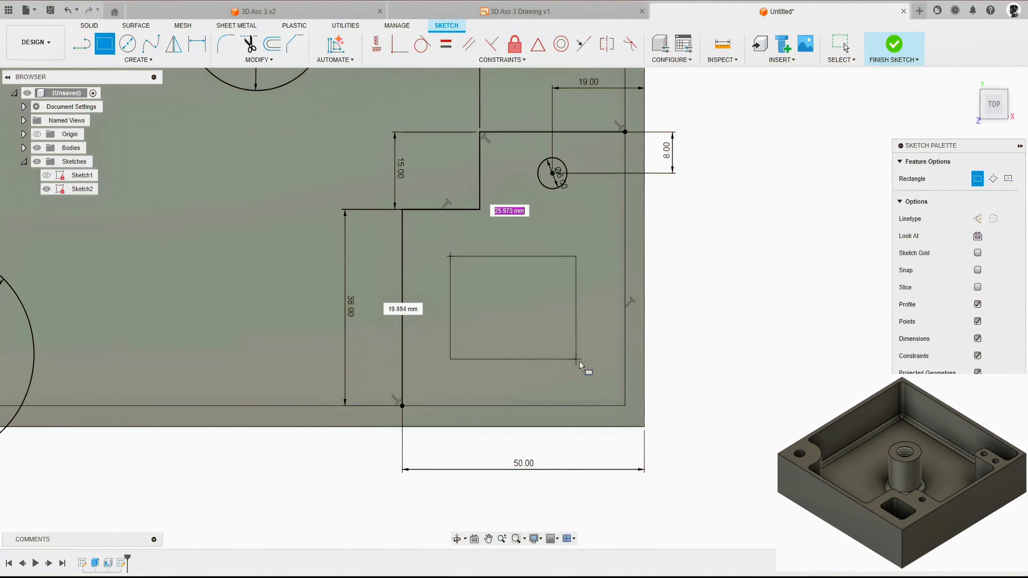
left_click(593, 366)
key("Escape")
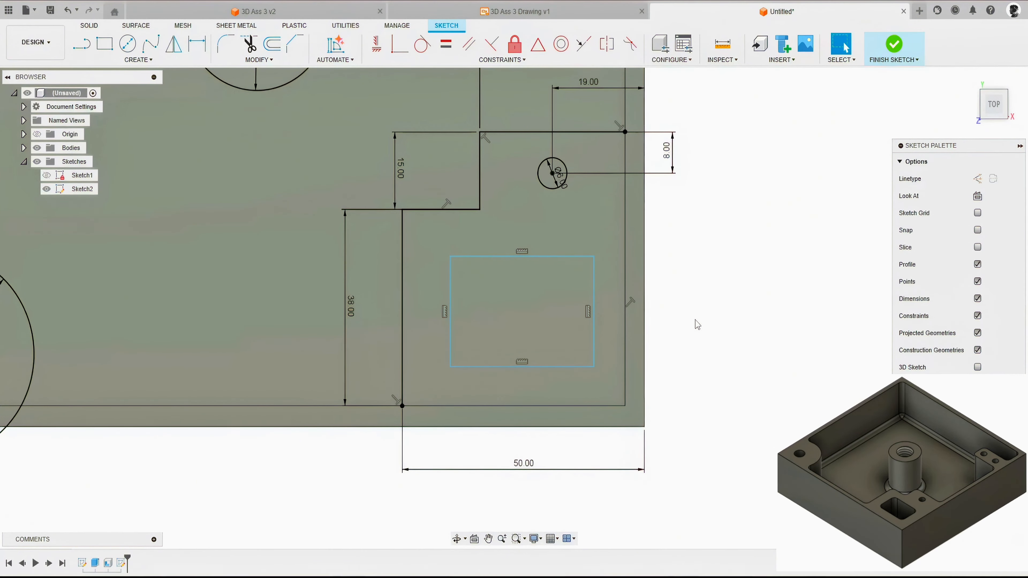
Step: Dimension the rectangle as 30 mm wide and 20 mm high
key("d")
left_click(541, 258)
left_click(543, 235)
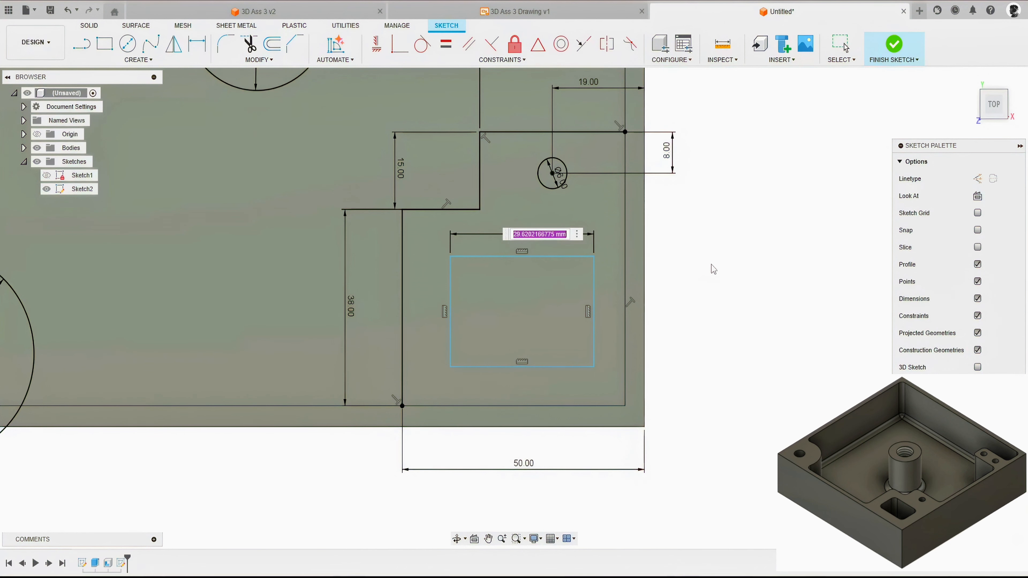
type("30")
key("Return")
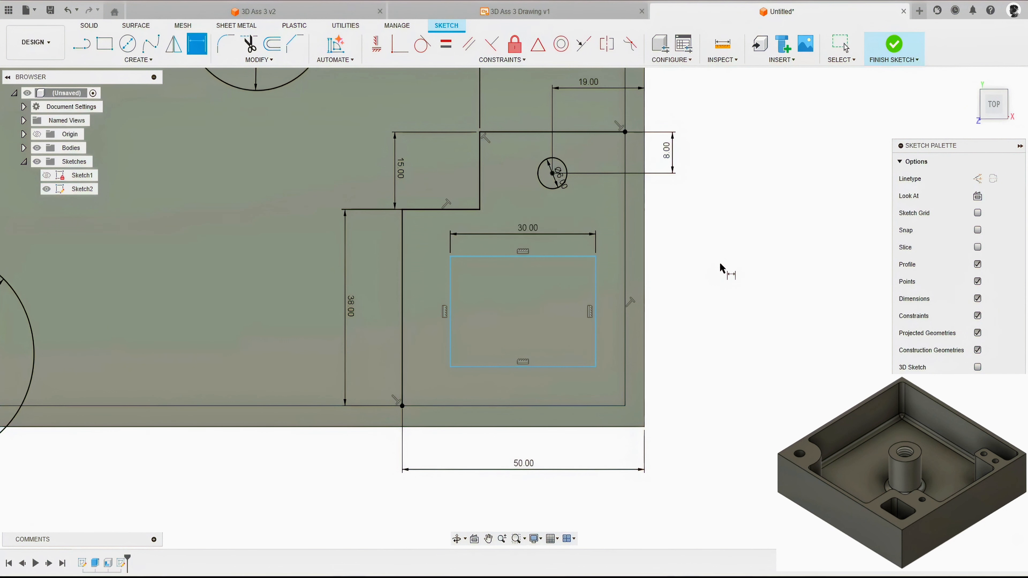
left_click(451, 299)
left_click(429, 311)
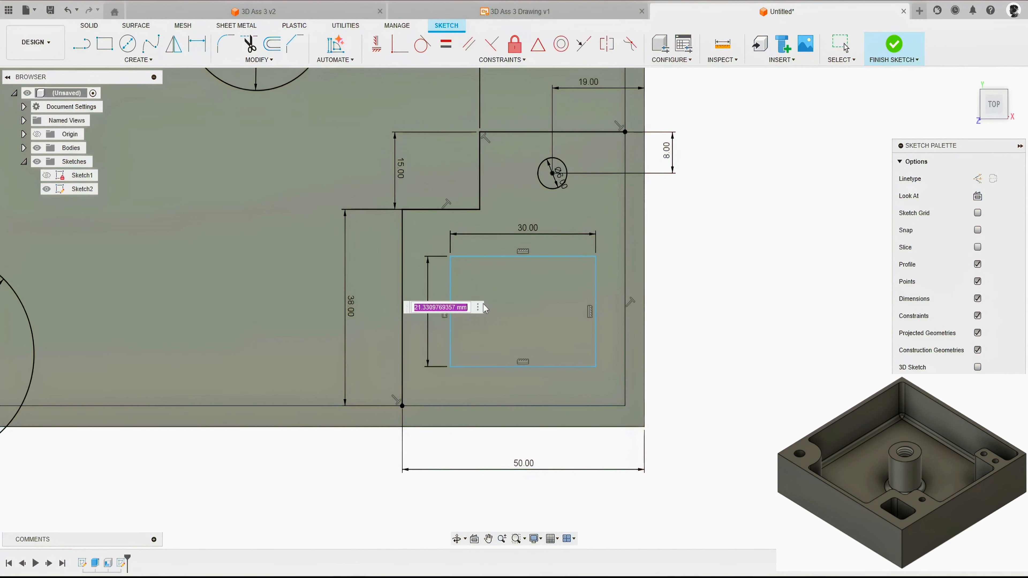
type("20")
key("Return")
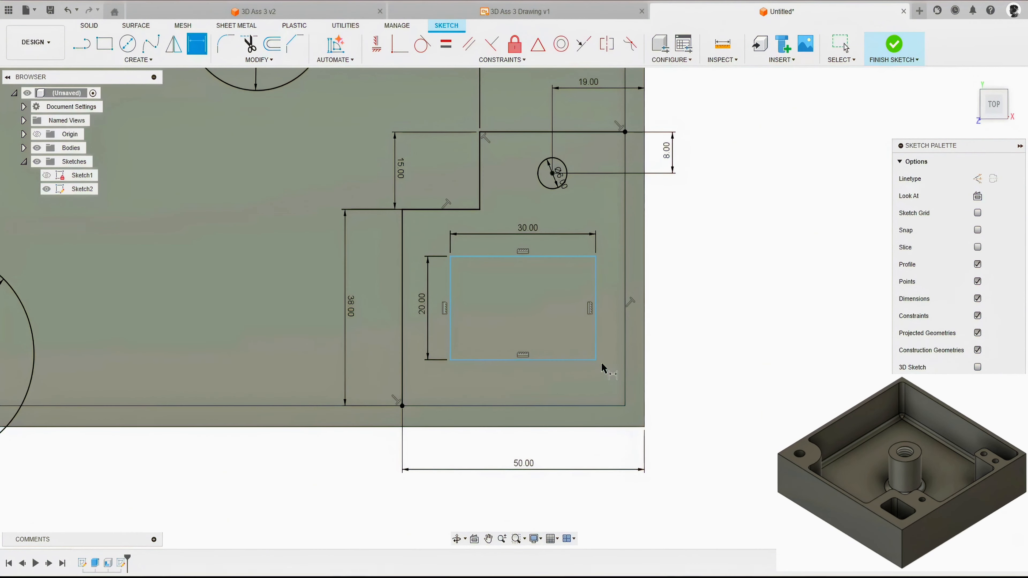
Step: Dimension the rectangle's right side 10 mm from the box's outer right edge
left_click(595, 349)
left_click(644, 365)
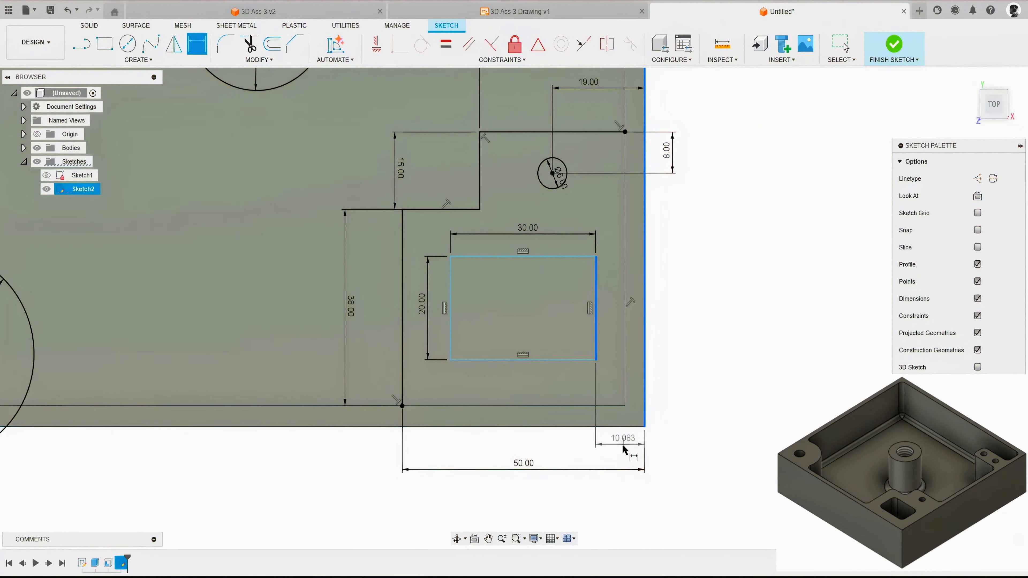
left_click(623, 448)
type("10")
key("Return")
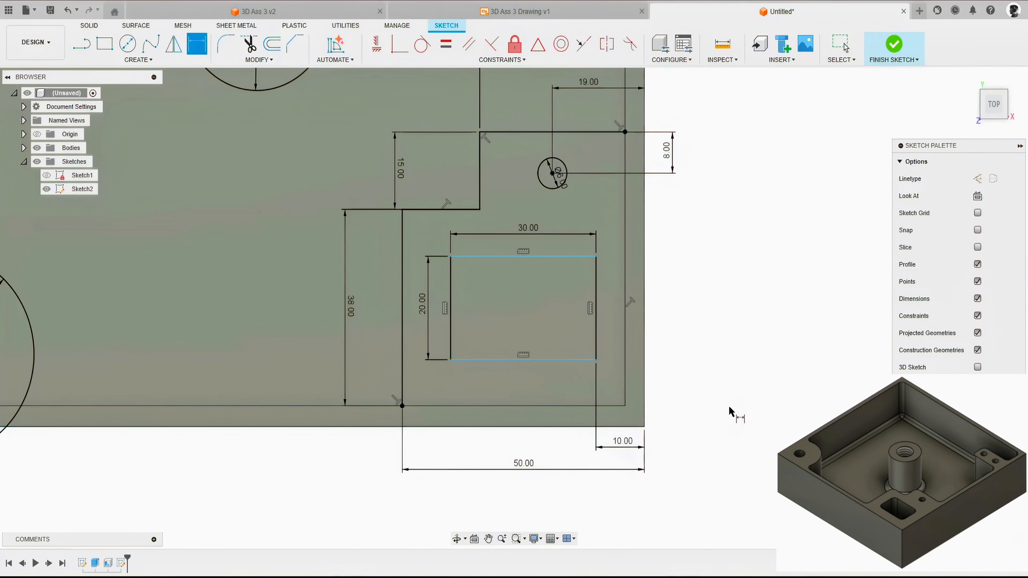
Step: Dimension the rectangle's lower side 12 mm from the box's outer lower edge and finish the sketch
left_click(583, 360)
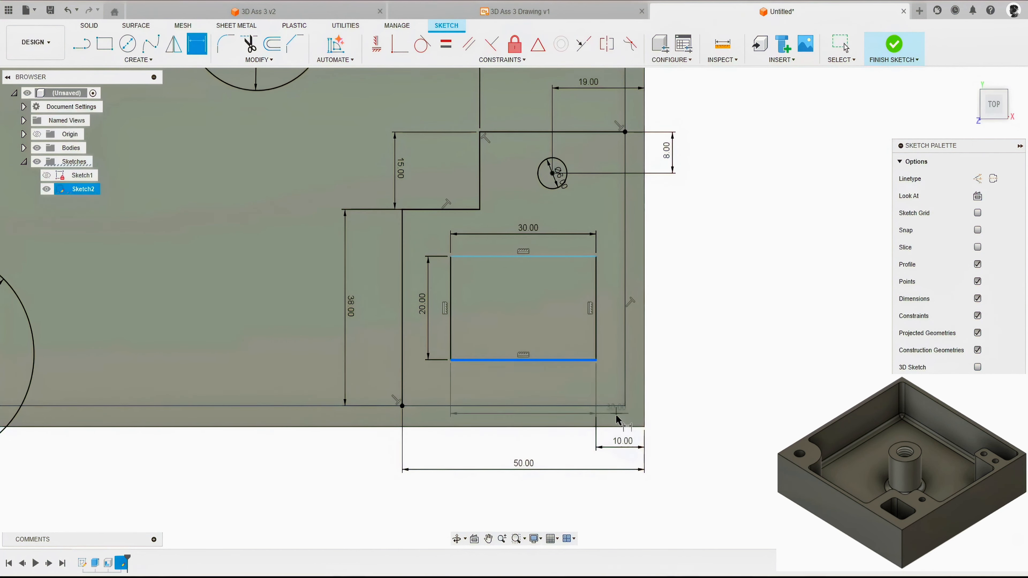
left_click(620, 427)
left_click(675, 399)
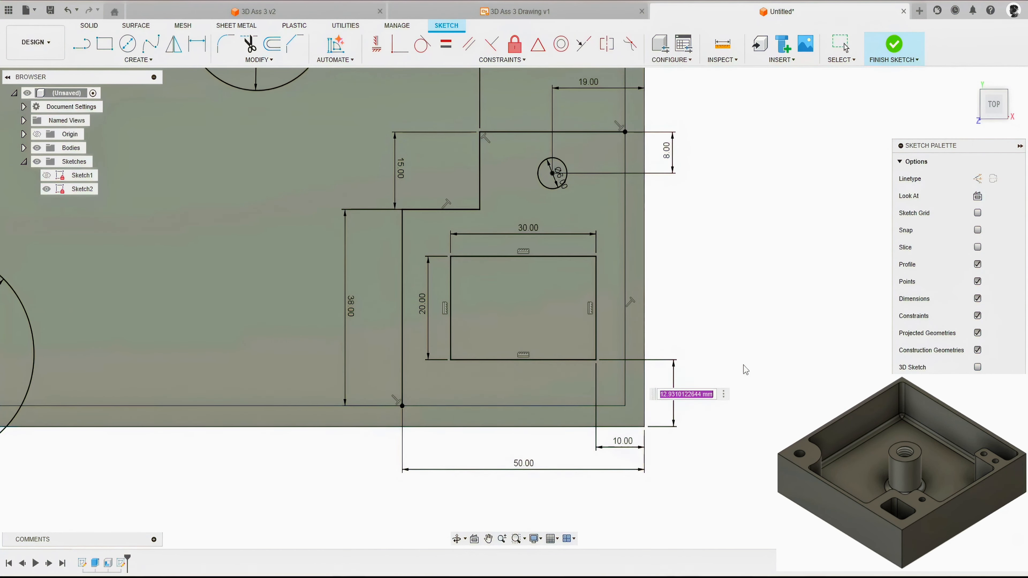
type("12")
key("Return")
key("Escape")
scroll(693, 352, "down", 3)
scroll(705, 359, "down", 2)
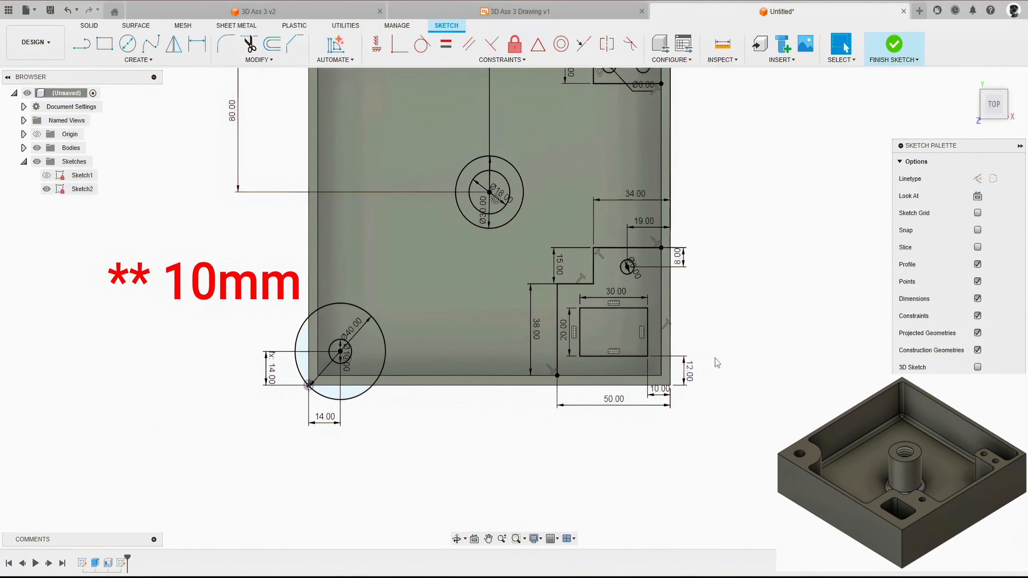
scroll(691, 354, "down", 3)
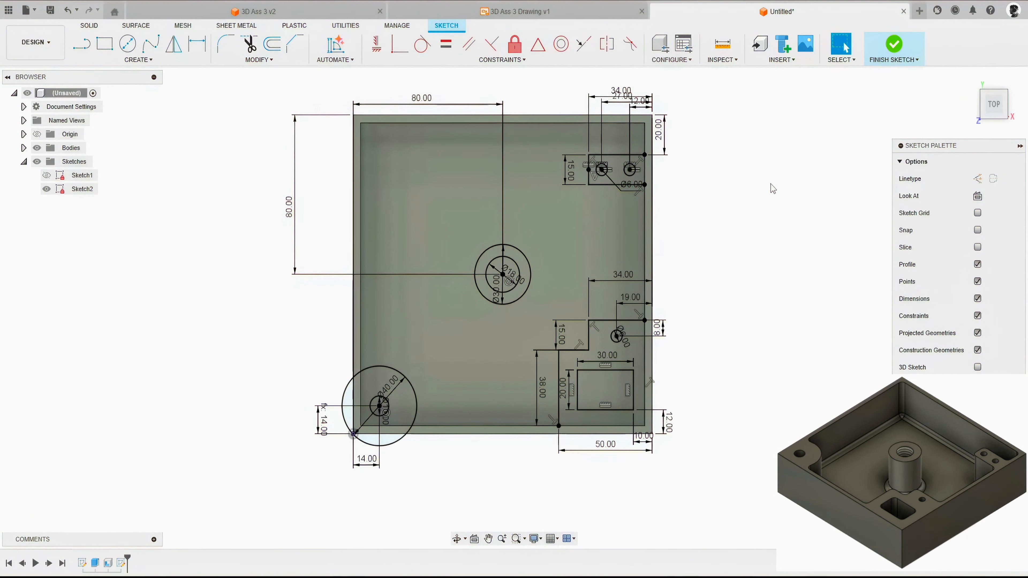
left_click(895, 45)
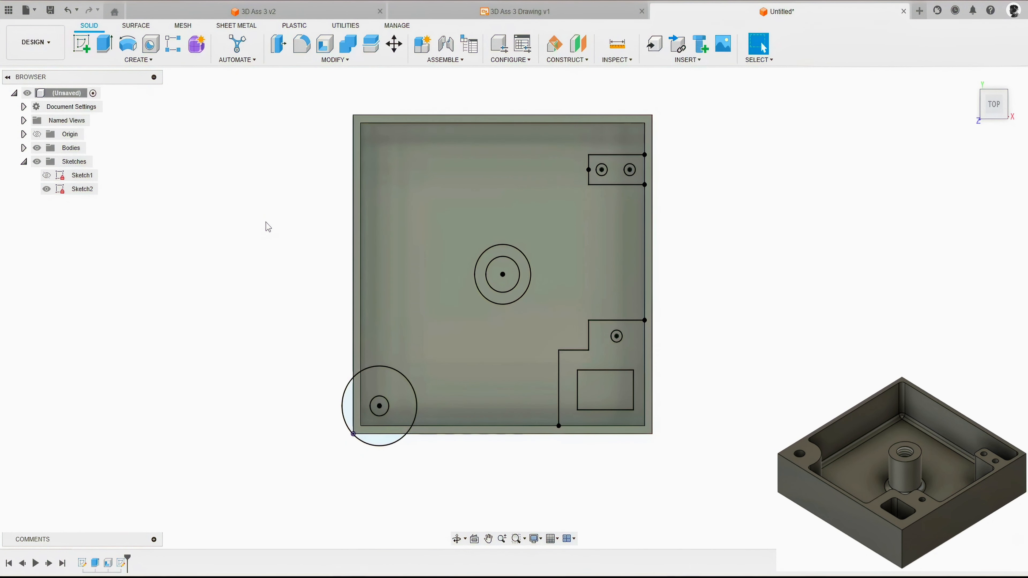
Step: Set up a 20 mm downward extrusion of the round corner, central ring, two-hole and stepped profiles, leaving out the holes and inner rectangle
key("e")
left_click(377, 385)
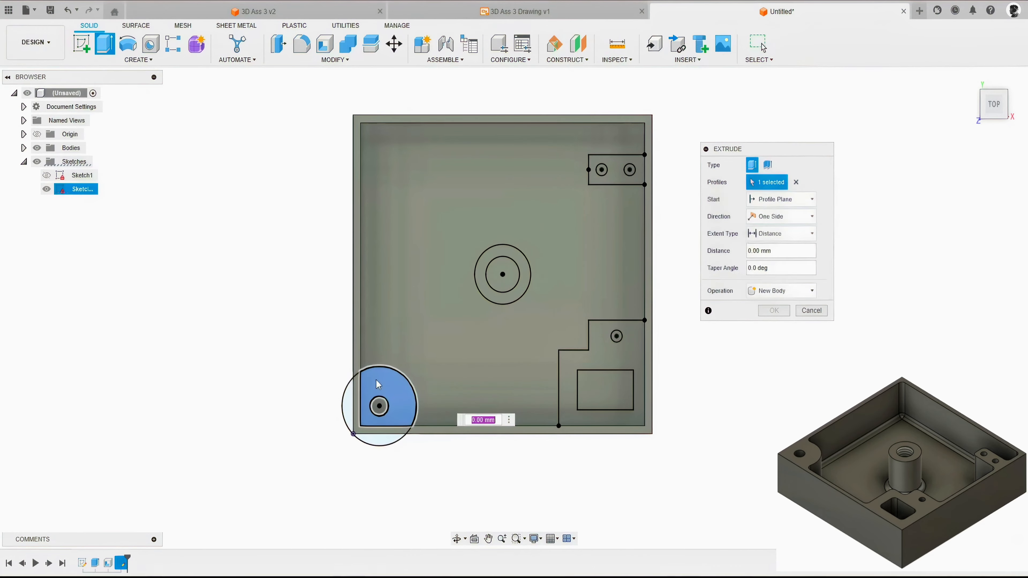
middle_click_drag(335, 310, 333, 308, "shift")
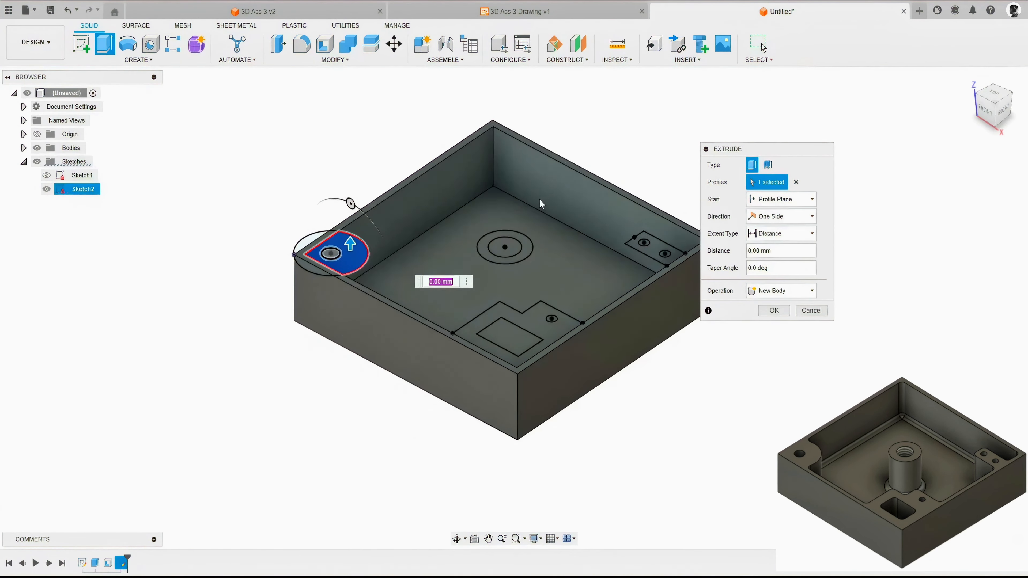
scroll(539, 198, "up", 5)
left_click(524, 277)
middle_click_drag(553, 276, 503, 278)
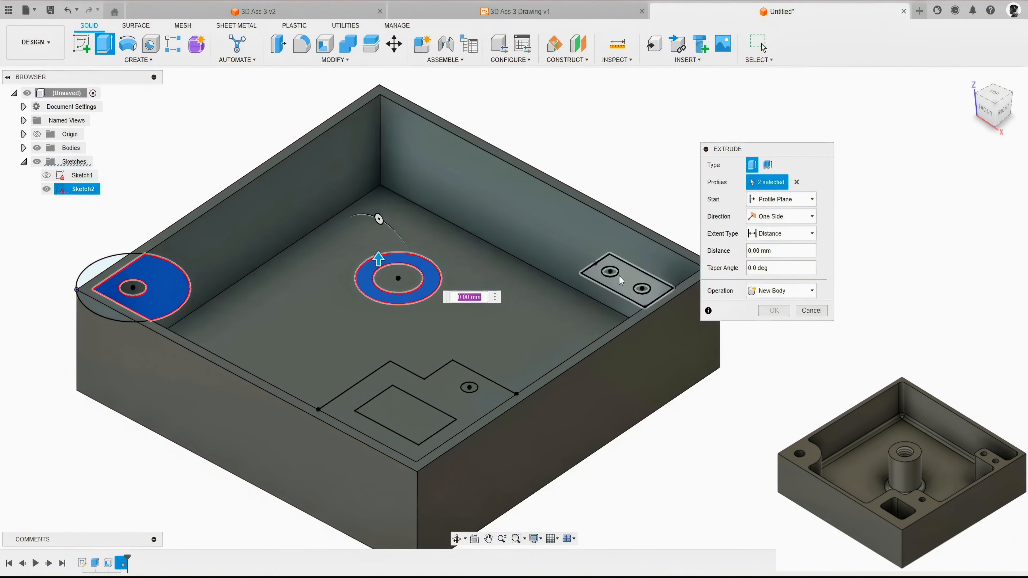
left_click(618, 279)
left_click(463, 364)
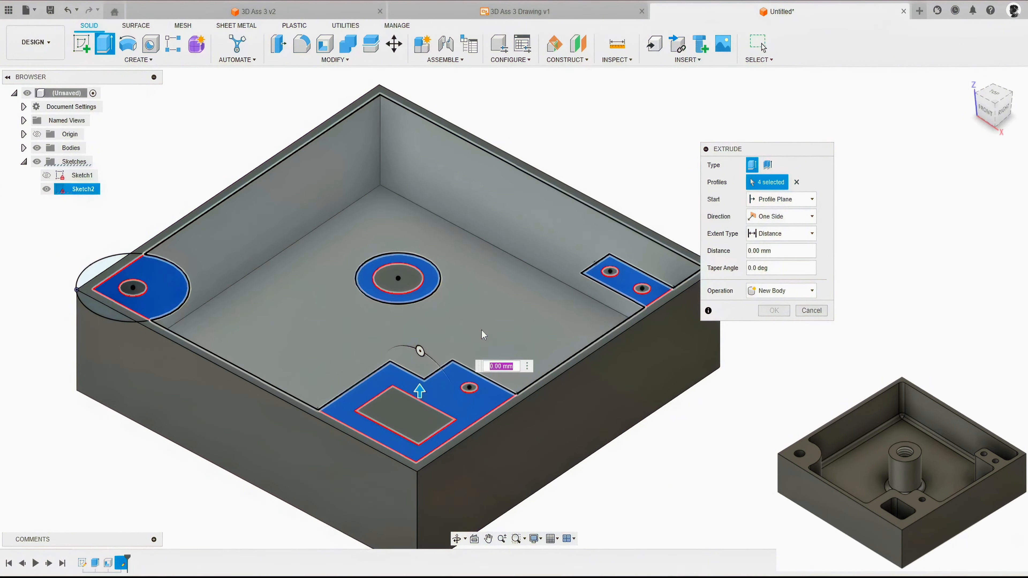
left_click_drag(423, 393, 421, 440)
middle_click_drag(506, 270, 569, 242)
middle_click_drag(448, 250, 638, 204, "shift")
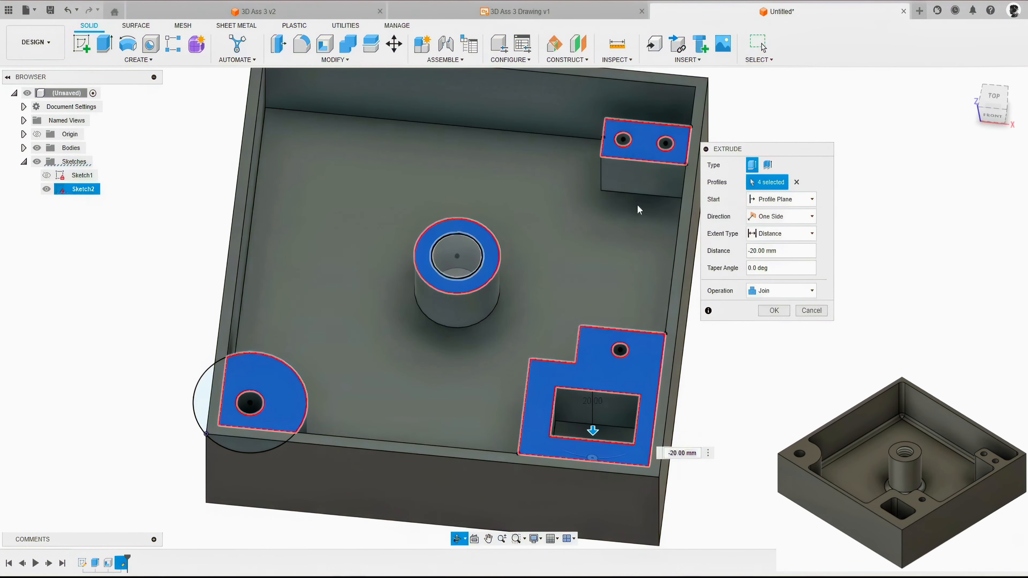
Step: Change the extrusion's extent to To Object with the box's inner floor as target, and apply it as a Join
left_click(760, 235)
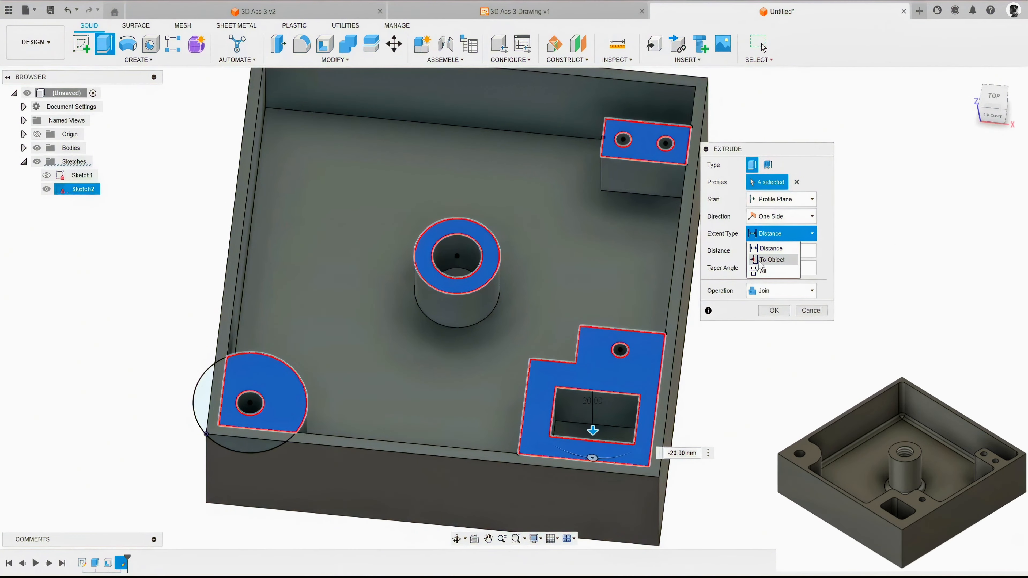
left_click(769, 261)
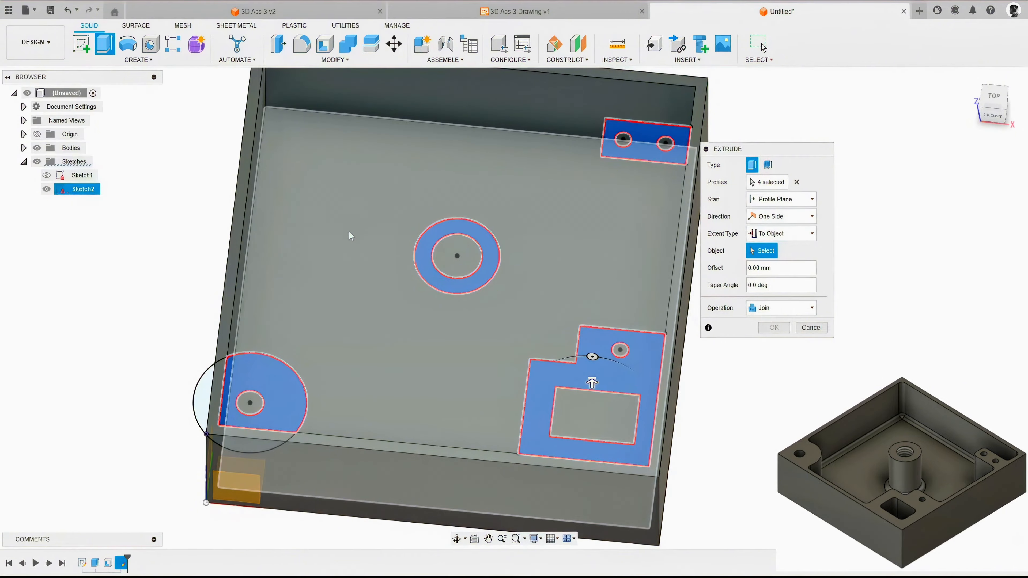
left_click(398, 195)
middle_click_drag(503, 253, 541, 256, "shift")
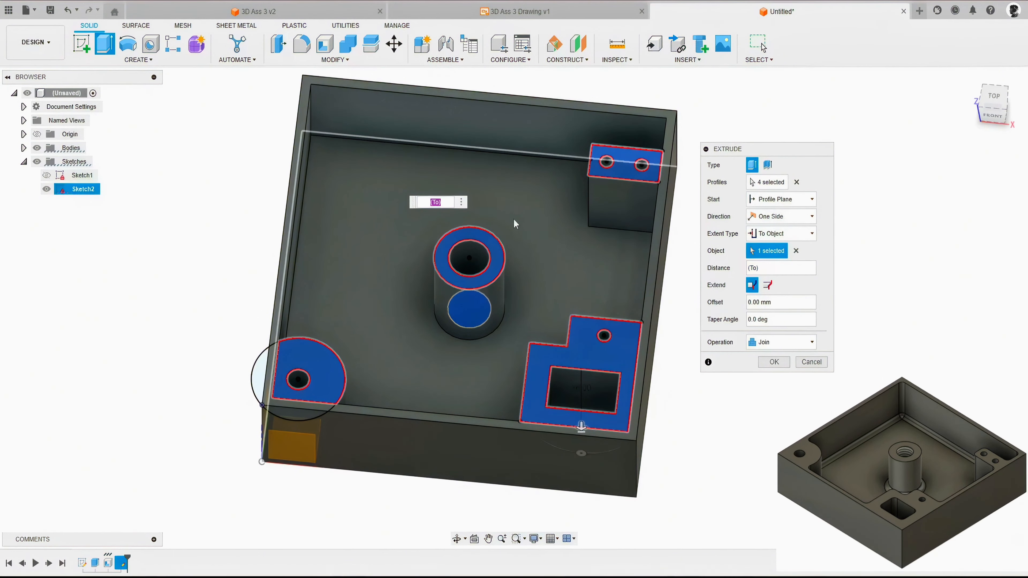
middle_click_drag(515, 224, 573, 274, "shift")
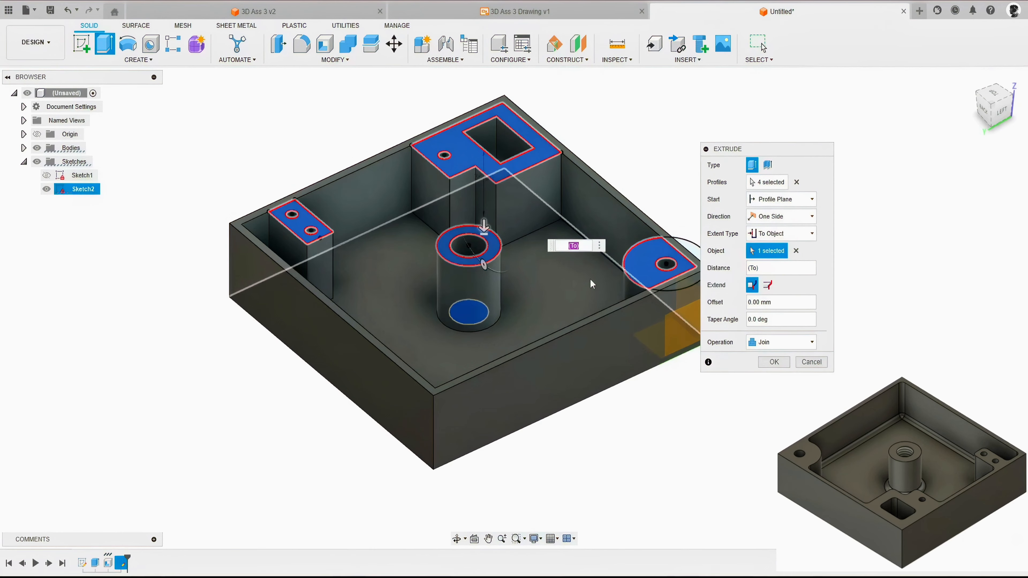
left_click(772, 342)
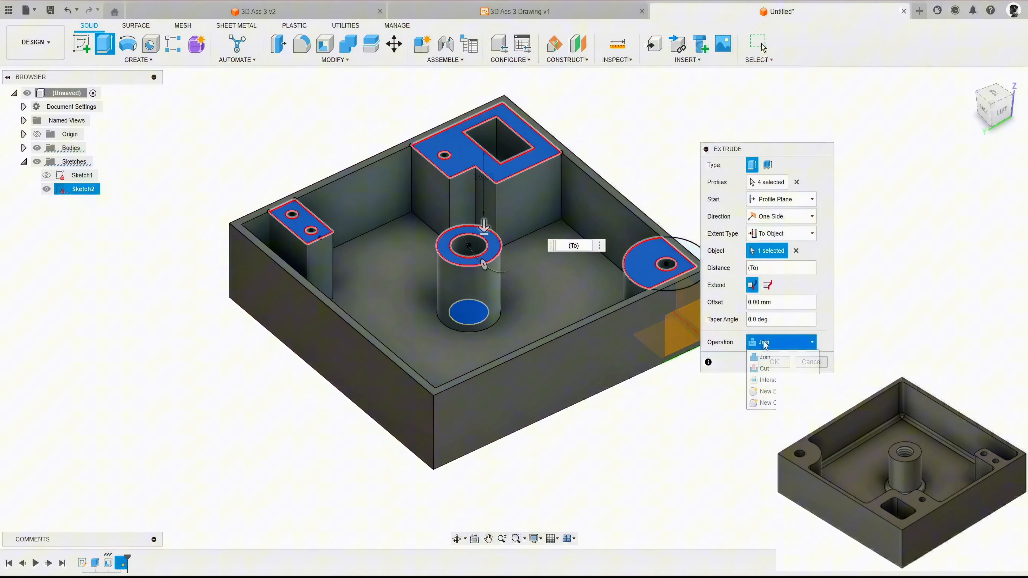
left_click(768, 358)
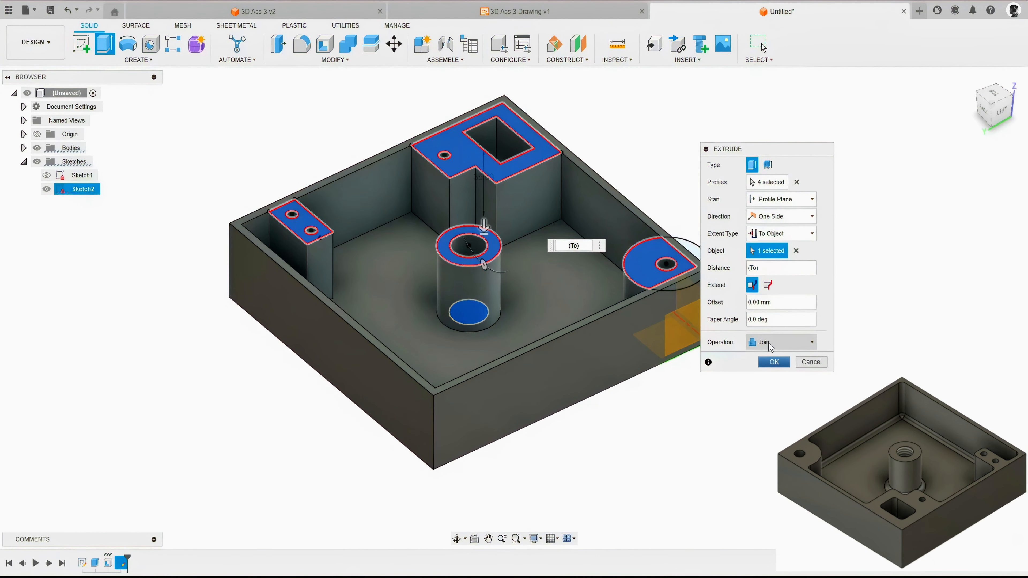
middle_click_drag(563, 357, 615, 390, "shift")
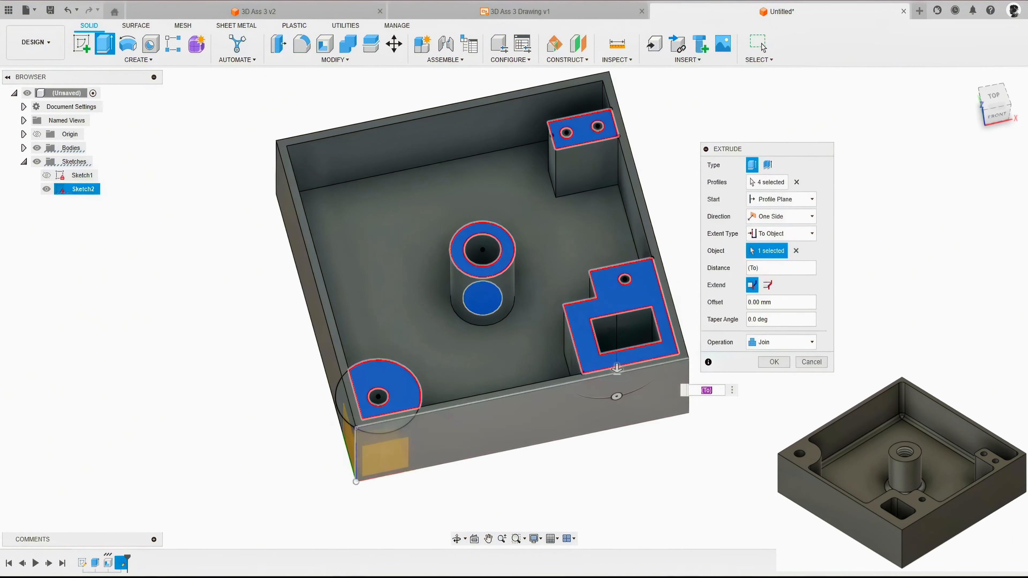
left_click(774, 361)
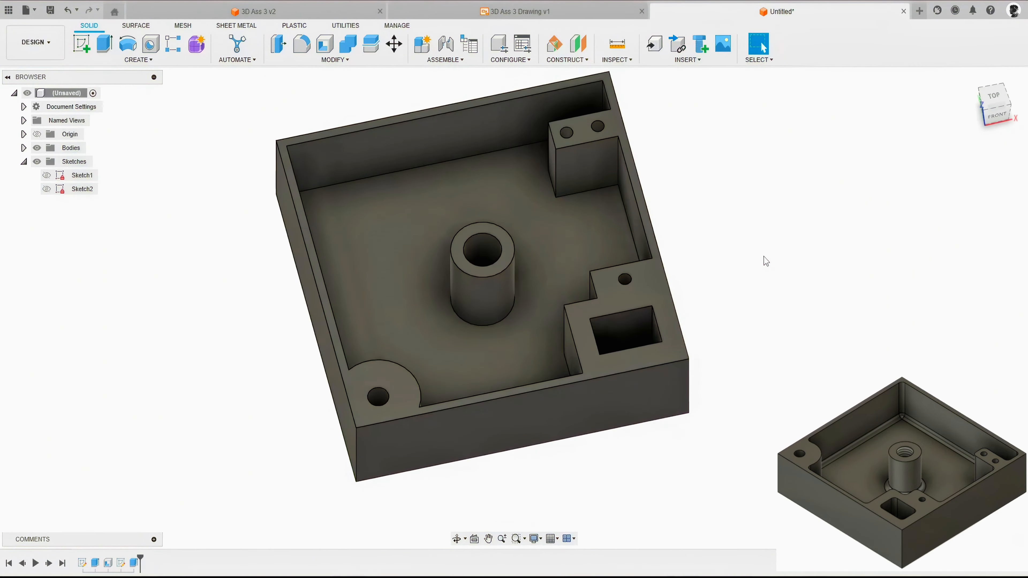
Step: Add a full-length right-hand ISO Metric M18x2.5 thread, class 6H, to the bore of the central post
left_click(969, 83)
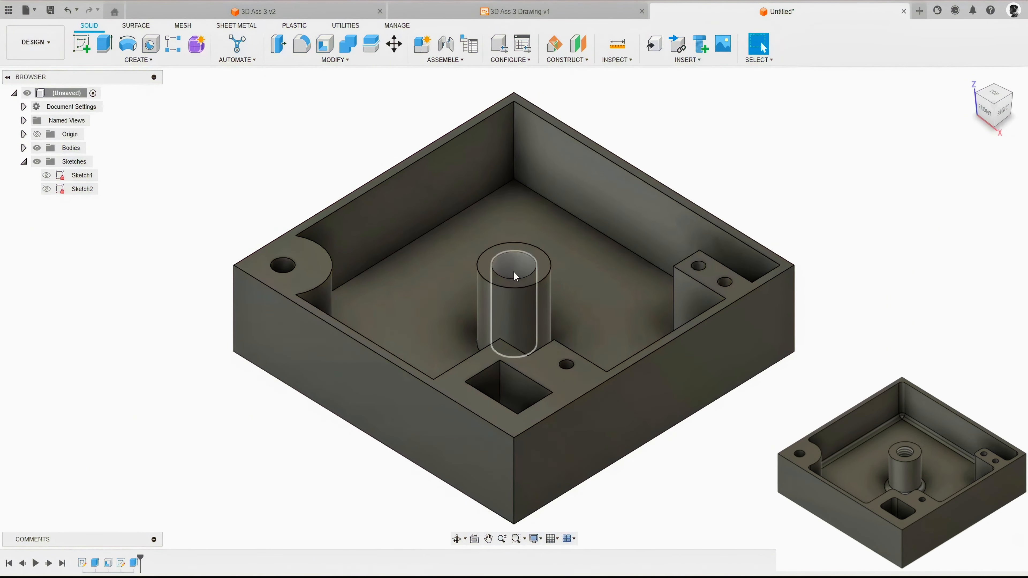
left_click(149, 60)
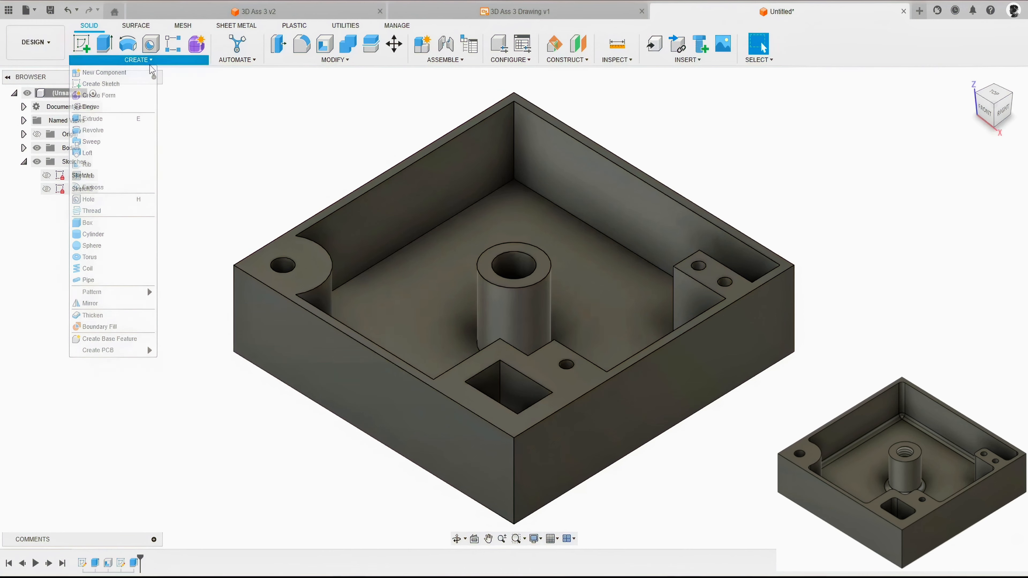
left_click(121, 202)
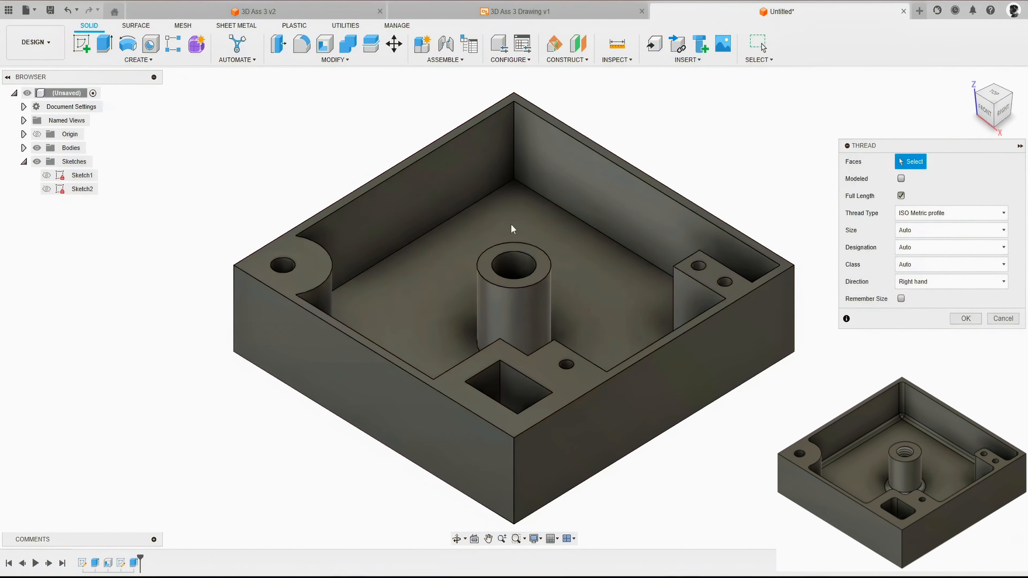
scroll(513, 229, "up", 3)
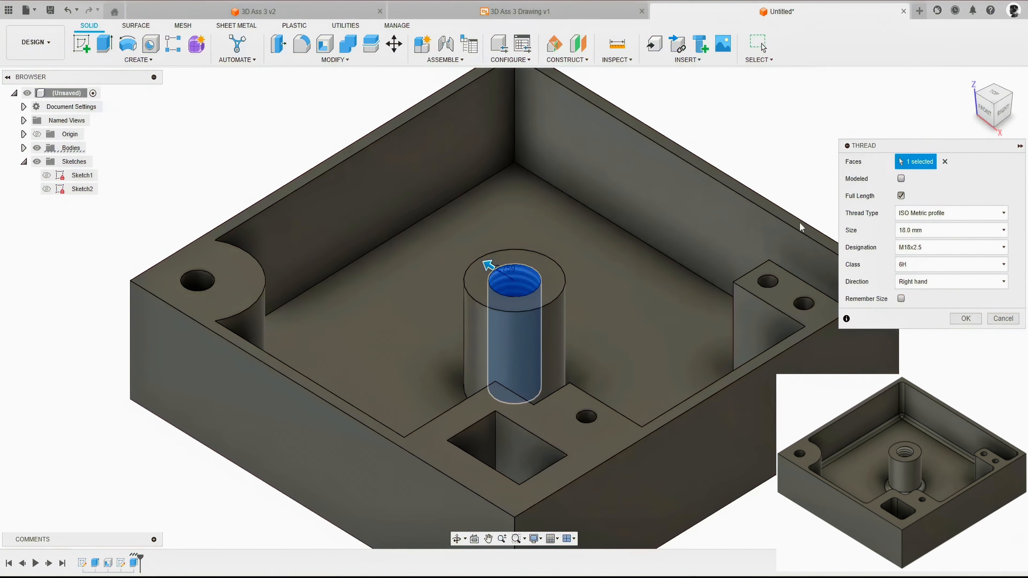
left_click_drag(866, 152, 683, 138)
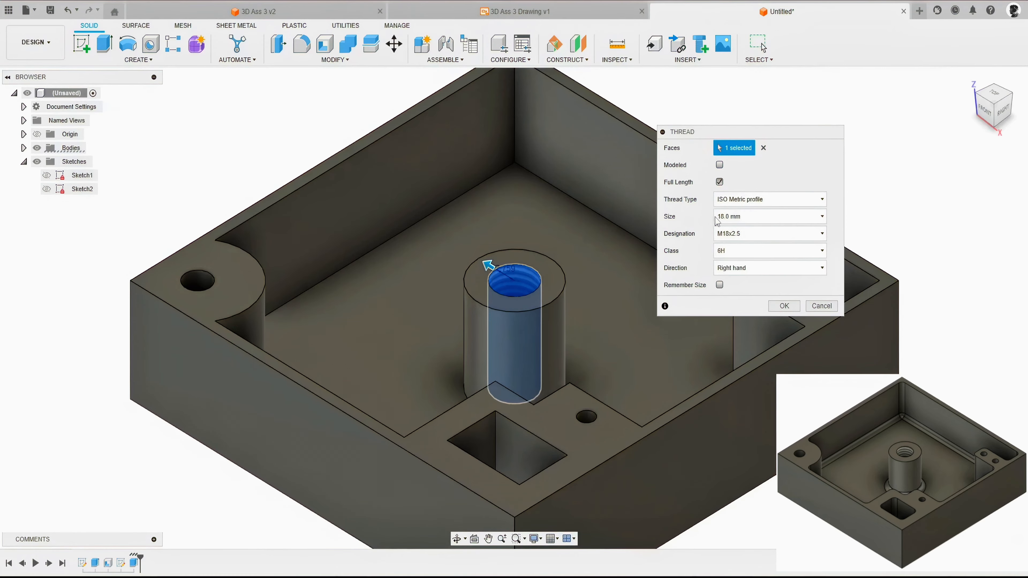
left_click(778, 308)
Step: Start a constant-radius fillet on the box's inner floor face and the vertical inside edges at the empty corner and the round corner boss
middle_click_drag(555, 272, 656, 240, "shift")
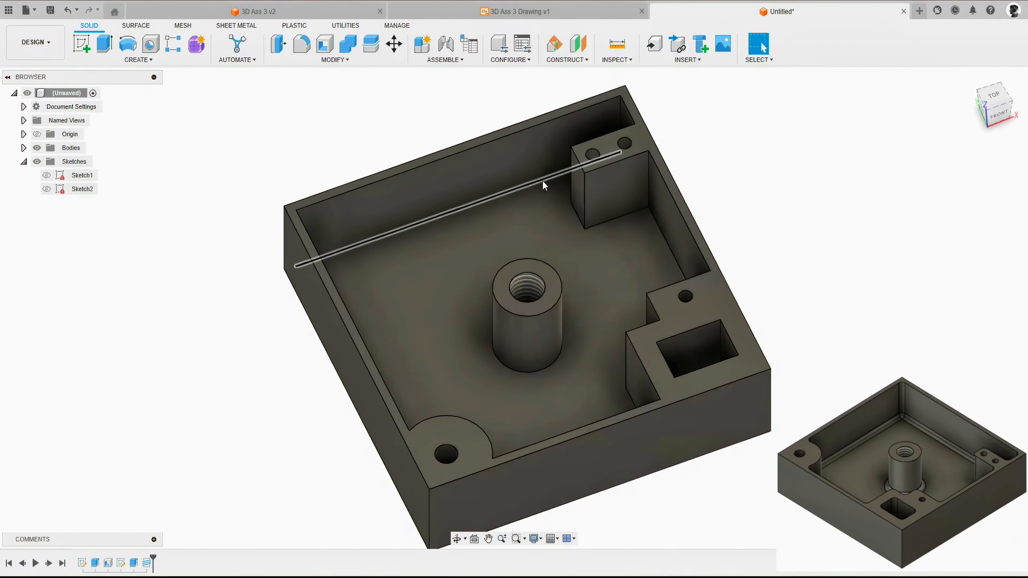
left_click(333, 60)
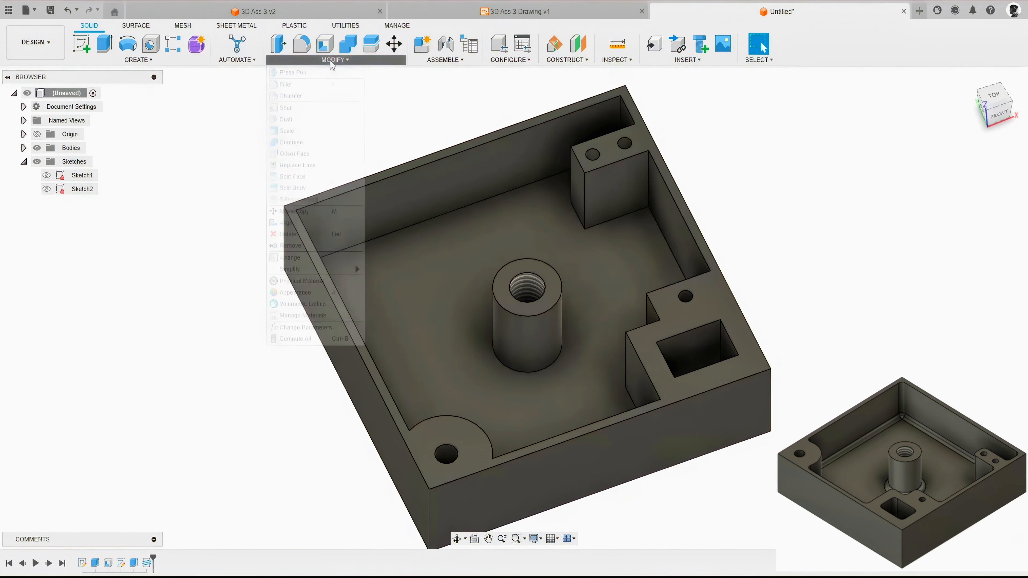
left_click(299, 85)
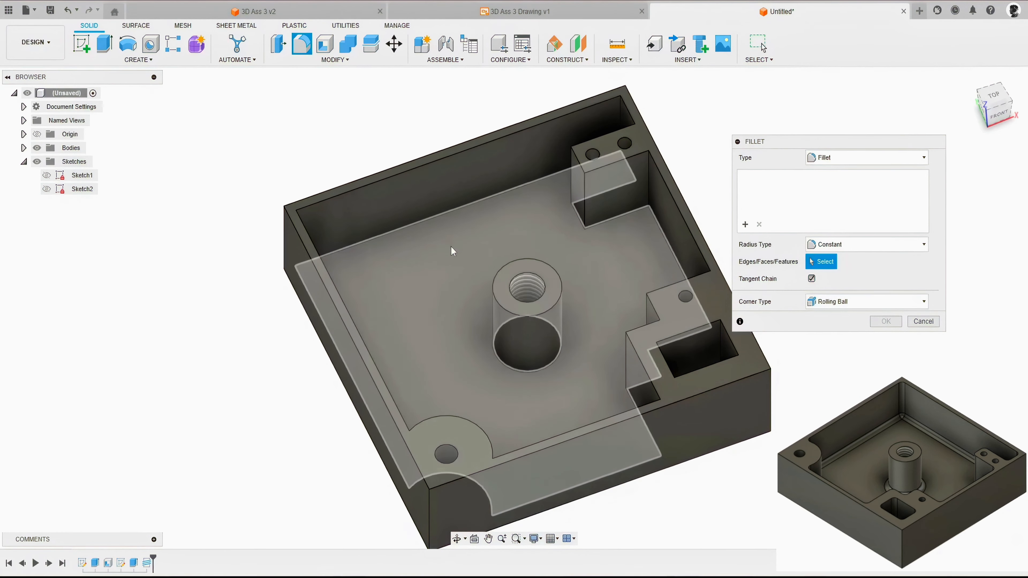
left_click(472, 238)
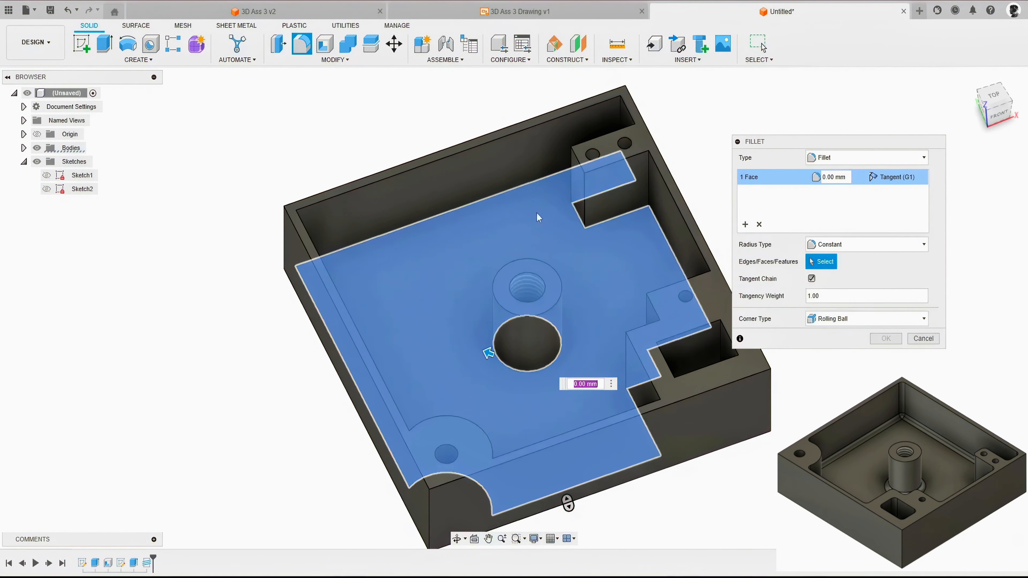
middle_click_drag(566, 313, 602, 292, "shift")
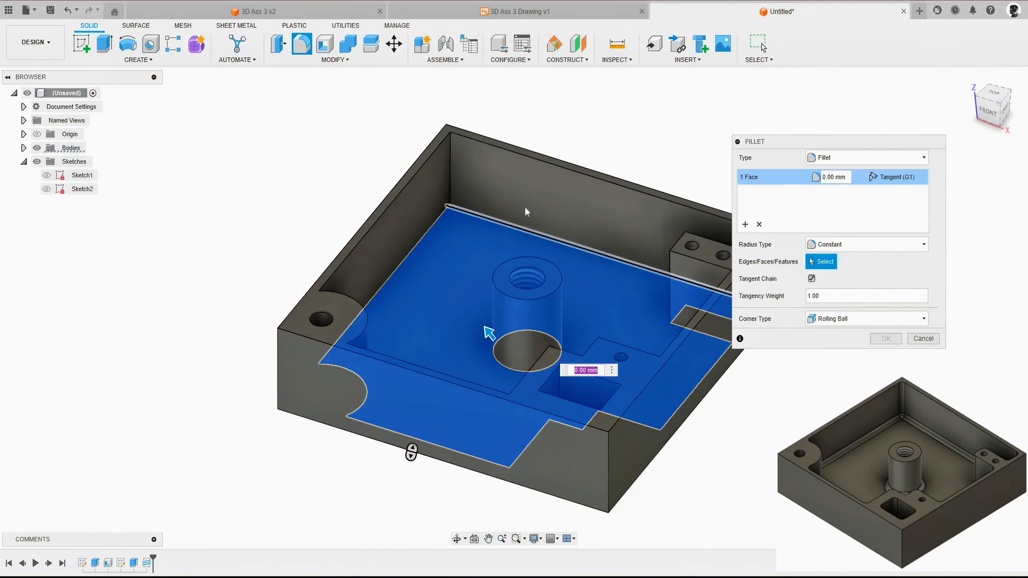
left_click(453, 174)
middle_click_drag(452, 174, 539, 187, "shift")
left_click(601, 183)
left_click(444, 173)
middle_click_drag(444, 173, 324, 170, "shift")
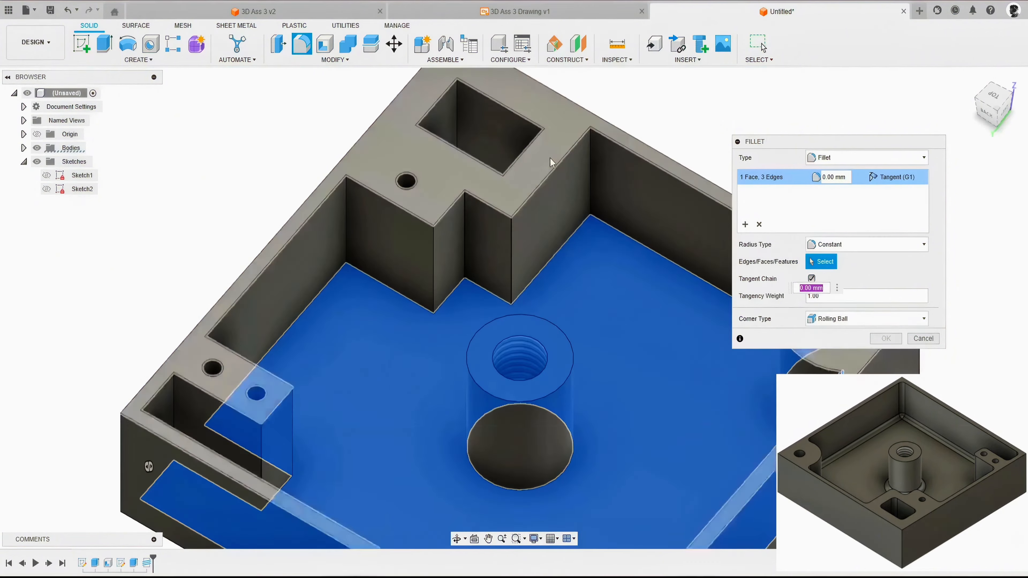
Step: Add the vertical edges of the stepped corner boss and the first vertical edges of the two-hole boss to the fillet selection
left_click(590, 175)
left_click(511, 226)
left_click(466, 239)
left_click(435, 256)
left_click(385, 237)
middle_click_drag(386, 237, 498, 320, "shift")
left_click(498, 267)
left_click(407, 320)
middle_click_drag(422, 320, 478, 304, "shift")
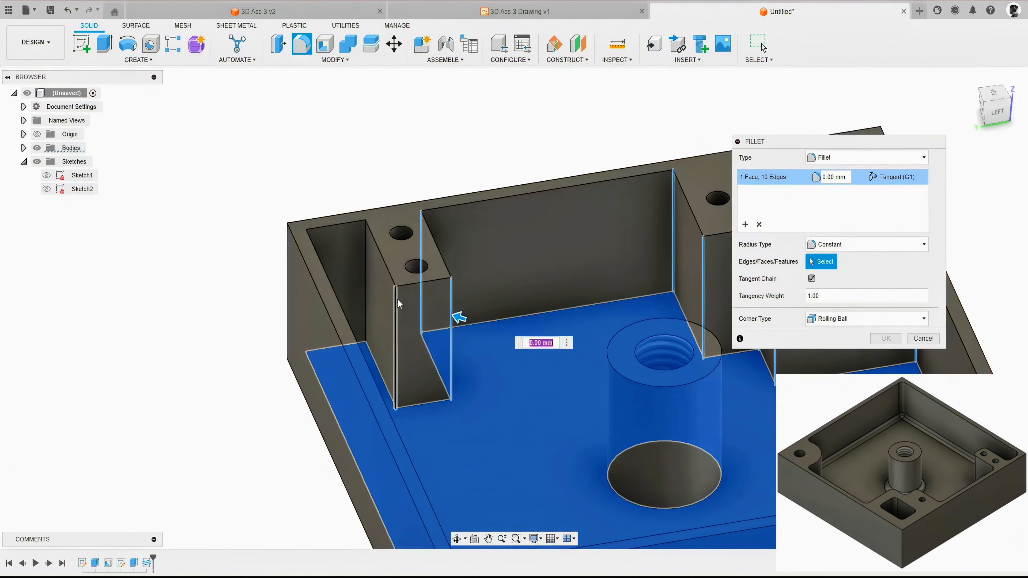
Step: Add the remaining vertical edges around the two-hole boss to the selection and apply the fillet with a 4 mm radius
left_click(397, 301)
middle_click_drag(398, 301, 324, 279, "shift")
left_click(319, 202)
middle_click_drag(319, 202, 148, 288, "shift")
middle_click_drag(185, 509, 247, 510, "shift")
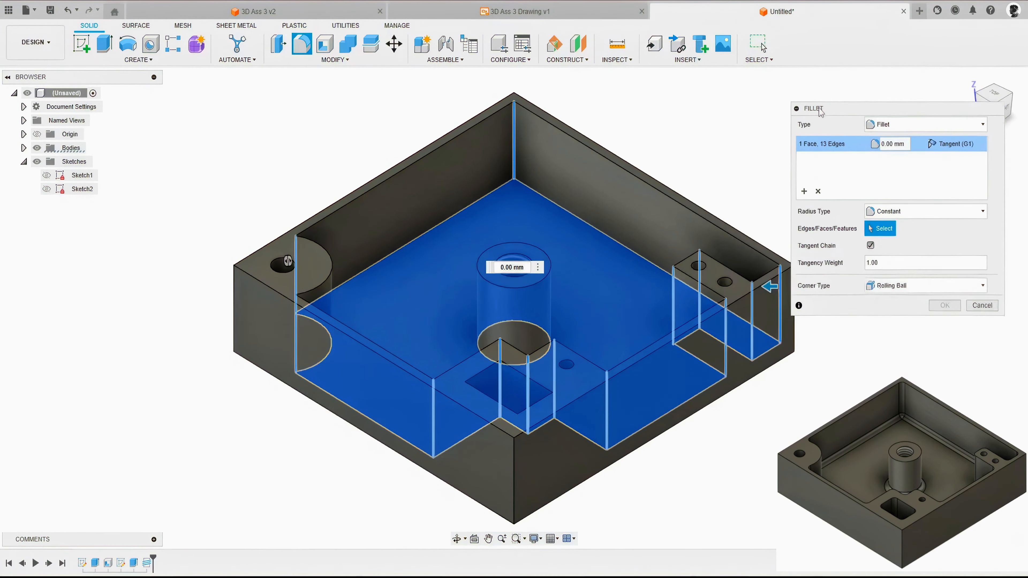
Step: Include the four vertical corner edges of the stepped boss's rectangular pocket in the 4 mm fillet and apply the edit
left_click(500, 388)
middle_click_drag(500, 388, 344, 389, "shift")
left_click(333, 253)
middle_click_drag(333, 253, 211, 259, "shift")
left_click(410, 280)
middle_click_drag(410, 280, 284, 279, "shift")
left_click(400, 263)
left_click(967, 79)
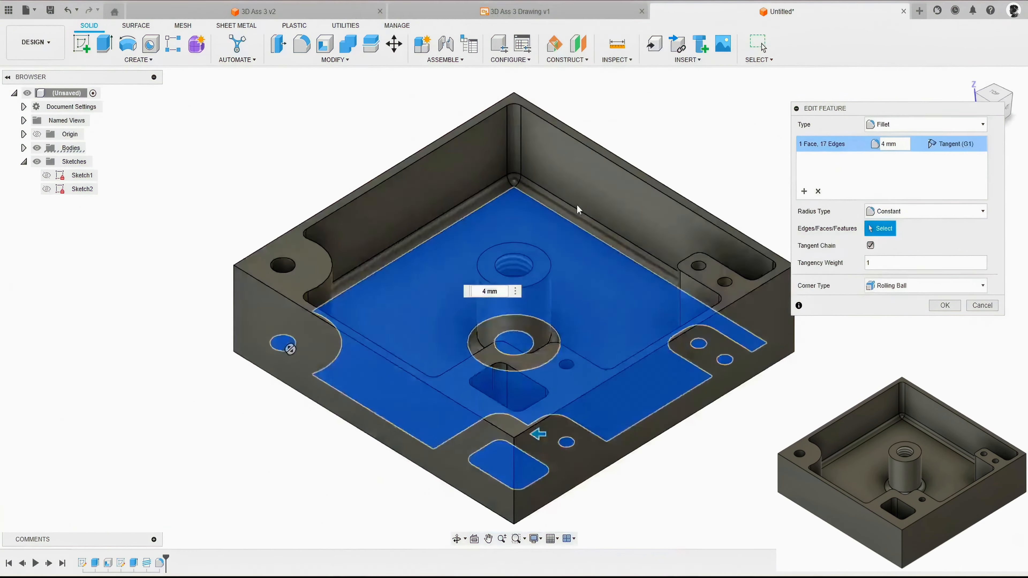
middle_click_drag(579, 209, 290, 349, "shift")
left_click(967, 79)
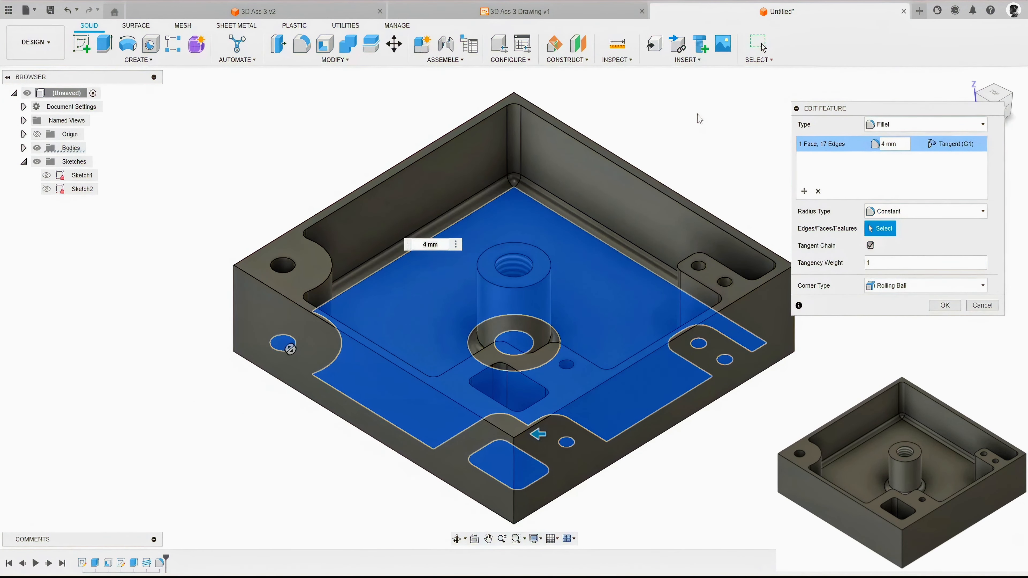
left_click(945, 305)
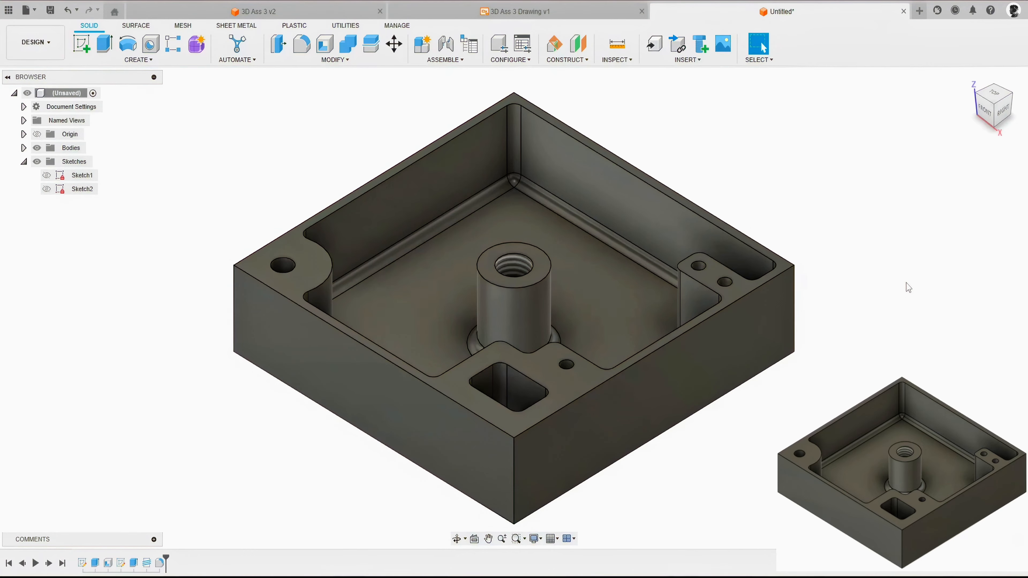
middle_click_drag(722, 186, 855, 185, "shift")
left_click(968, 74)
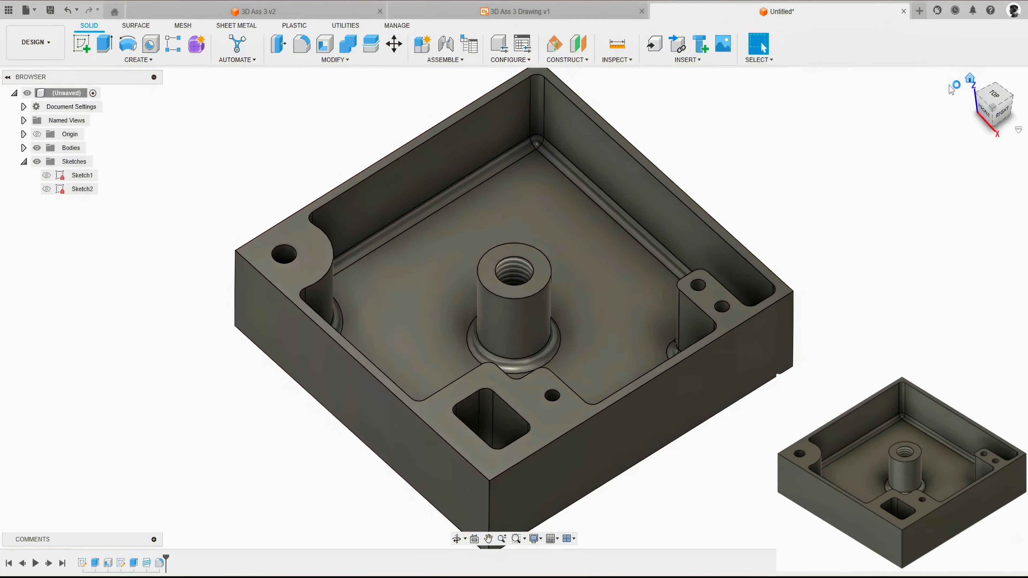